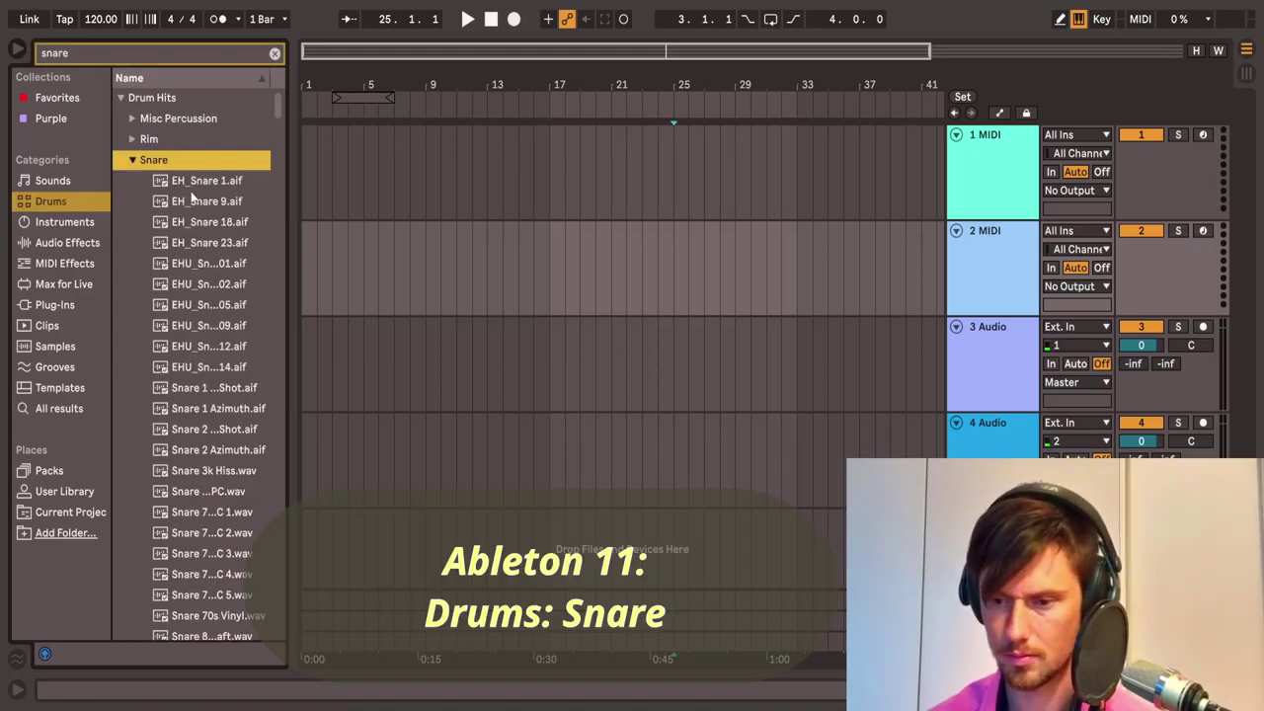
# - Audition the snare samples from Snare Hot Ring through the Snare HP and Snare Impact variations
pyautogui.scroll(-5, 192, 232)
pyautogui.moveTo(278, 123); pyautogui.dragTo(278, 376)
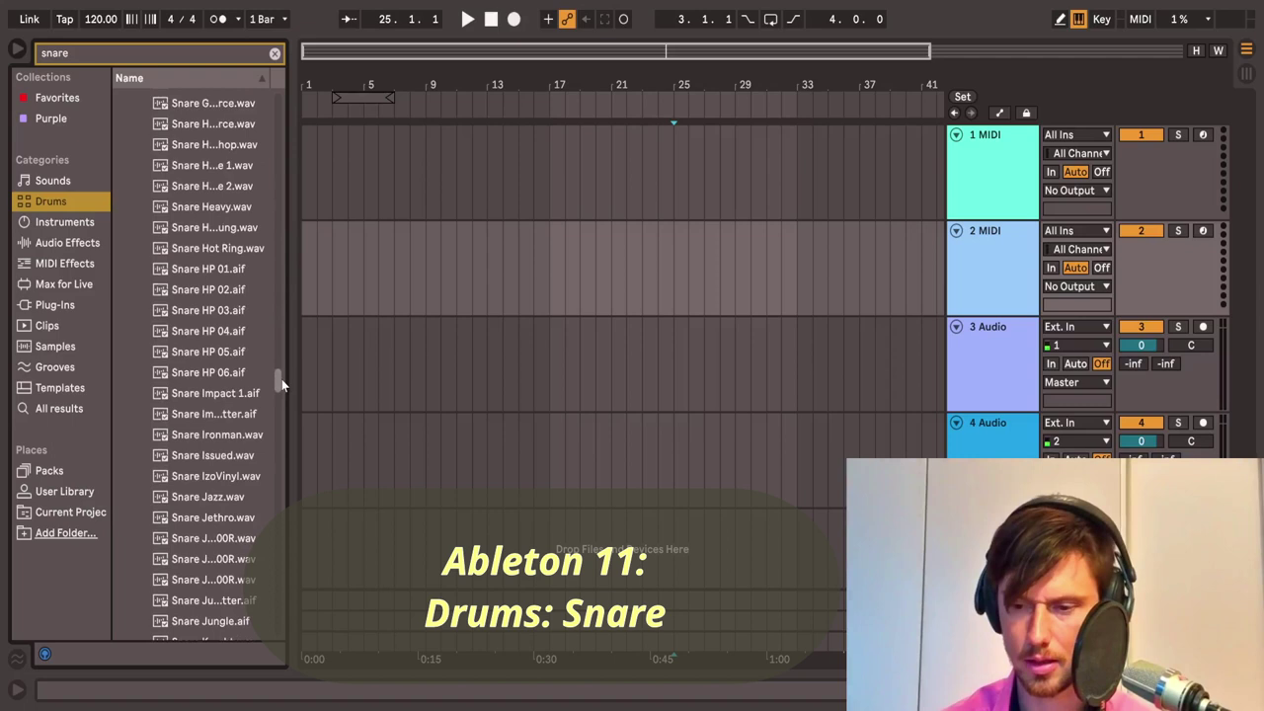
pyautogui.click(210, 248)
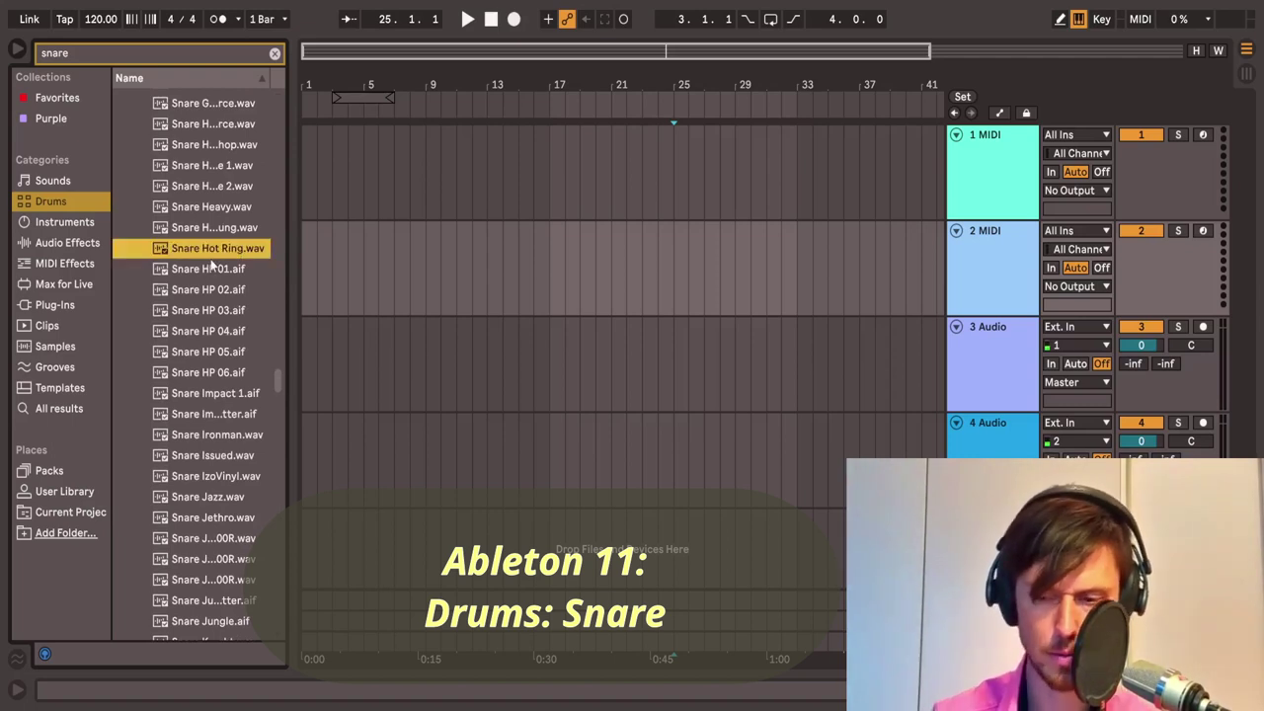
pyautogui.click(210, 289)
pyautogui.click(209, 311)
pyautogui.click(207, 331)
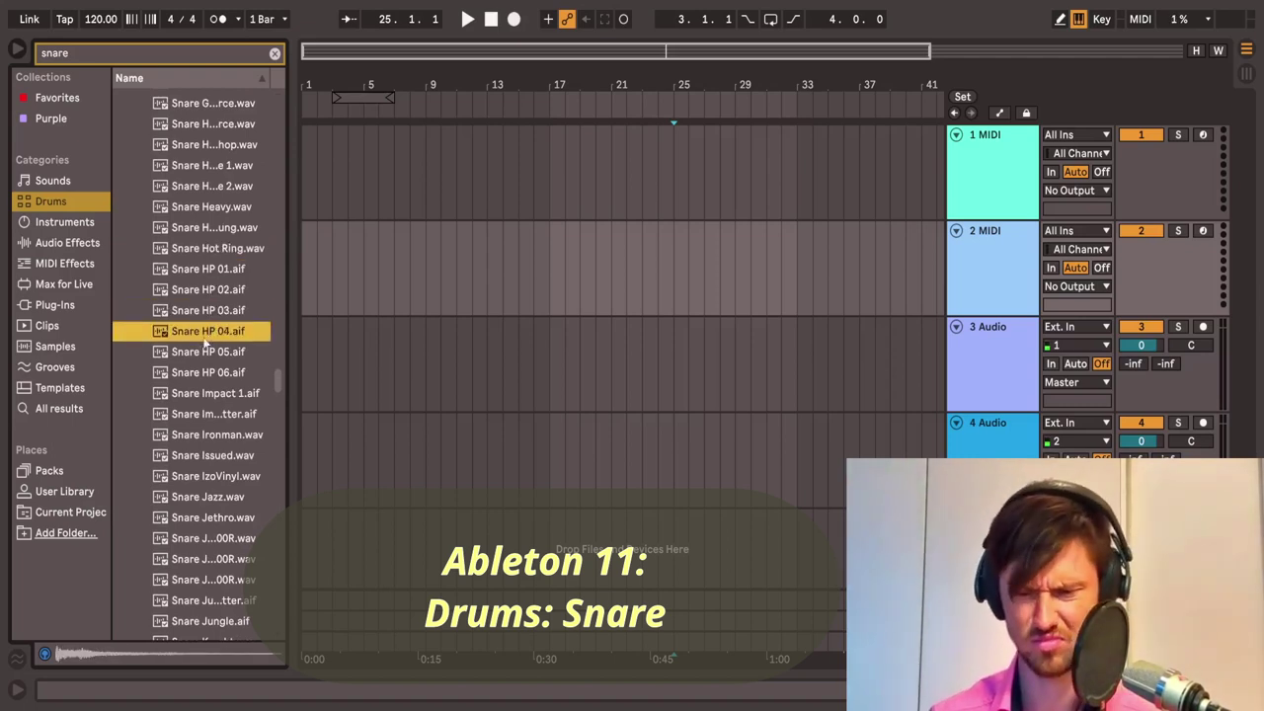
pyautogui.click(207, 351)
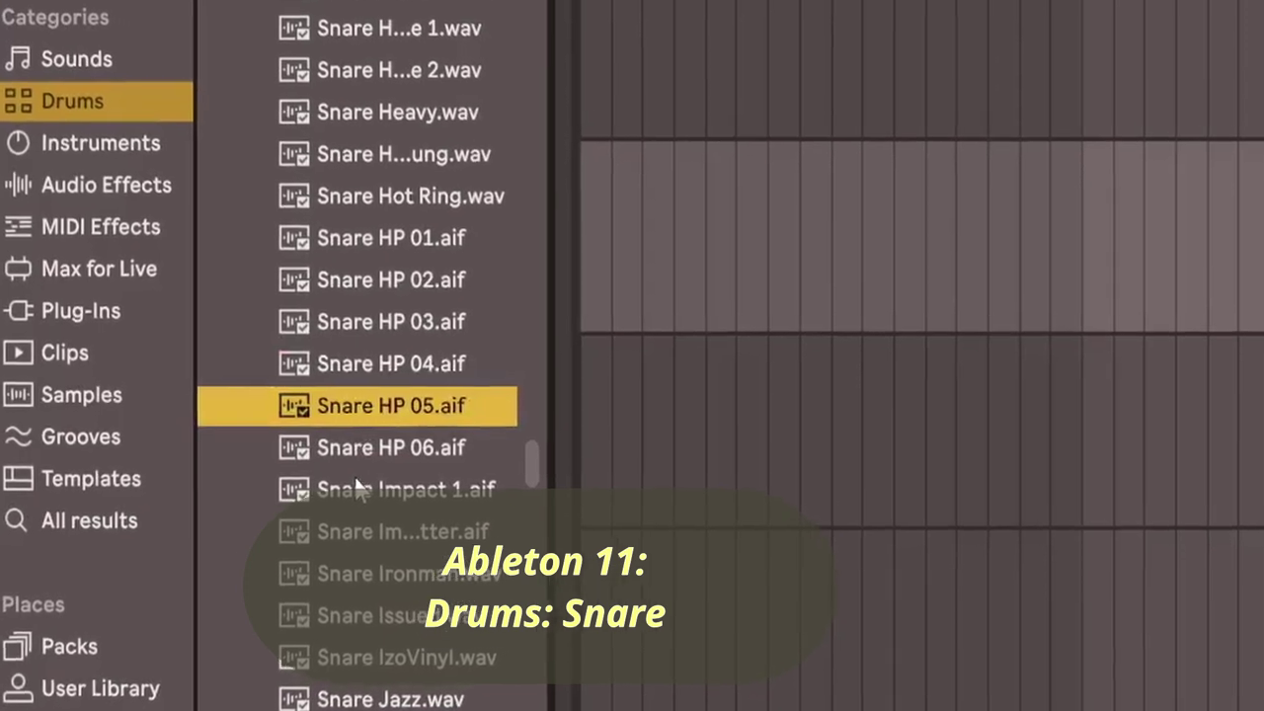
pyautogui.click(367, 488)
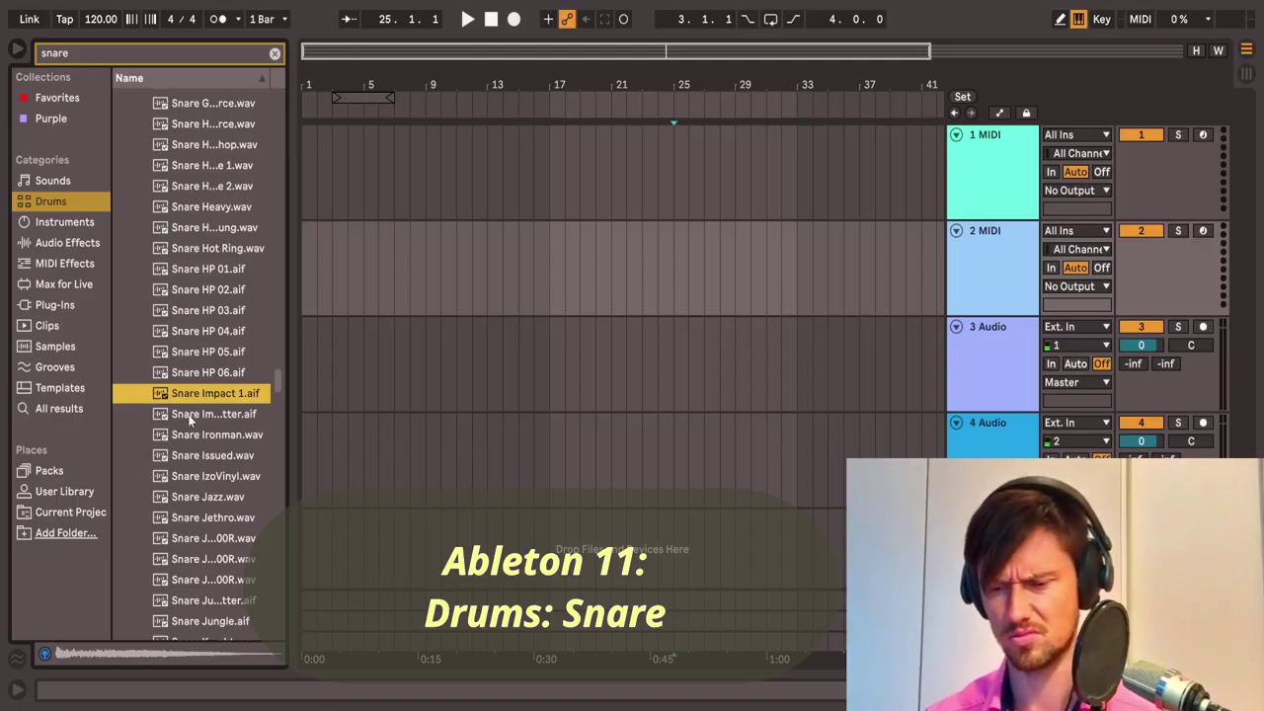
pyautogui.click(190, 416)
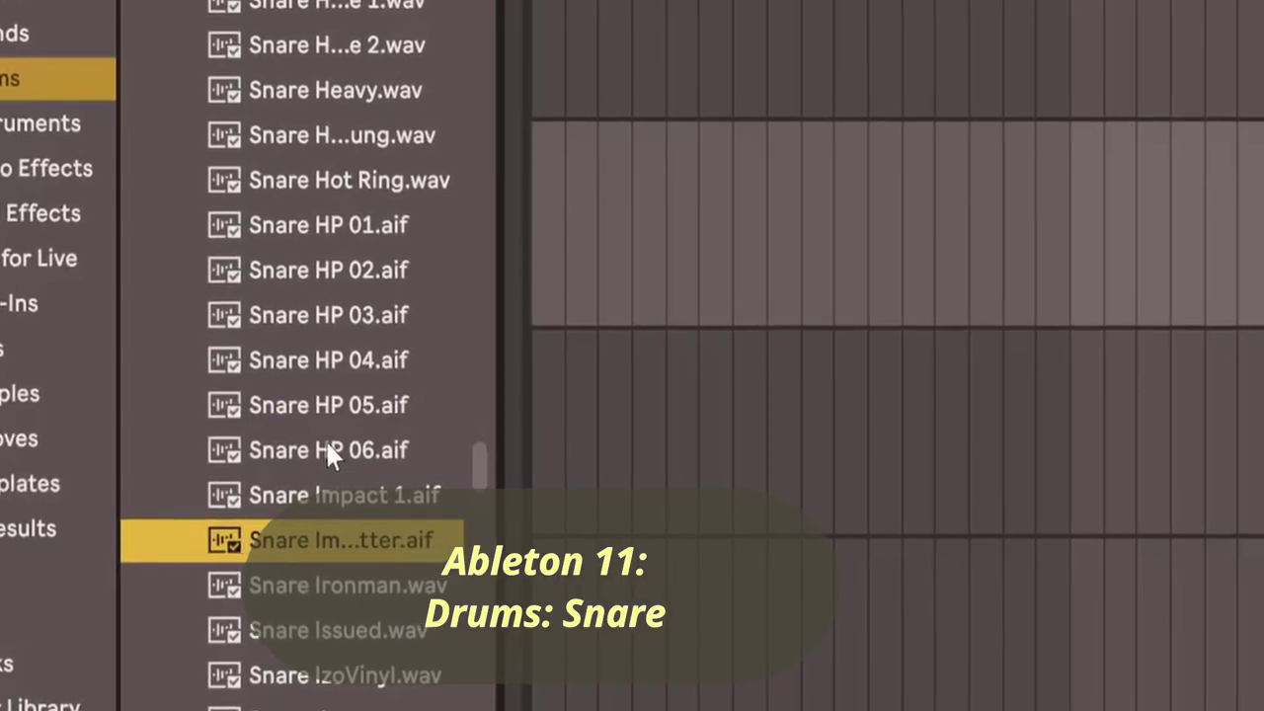
pyautogui.click(326, 442)
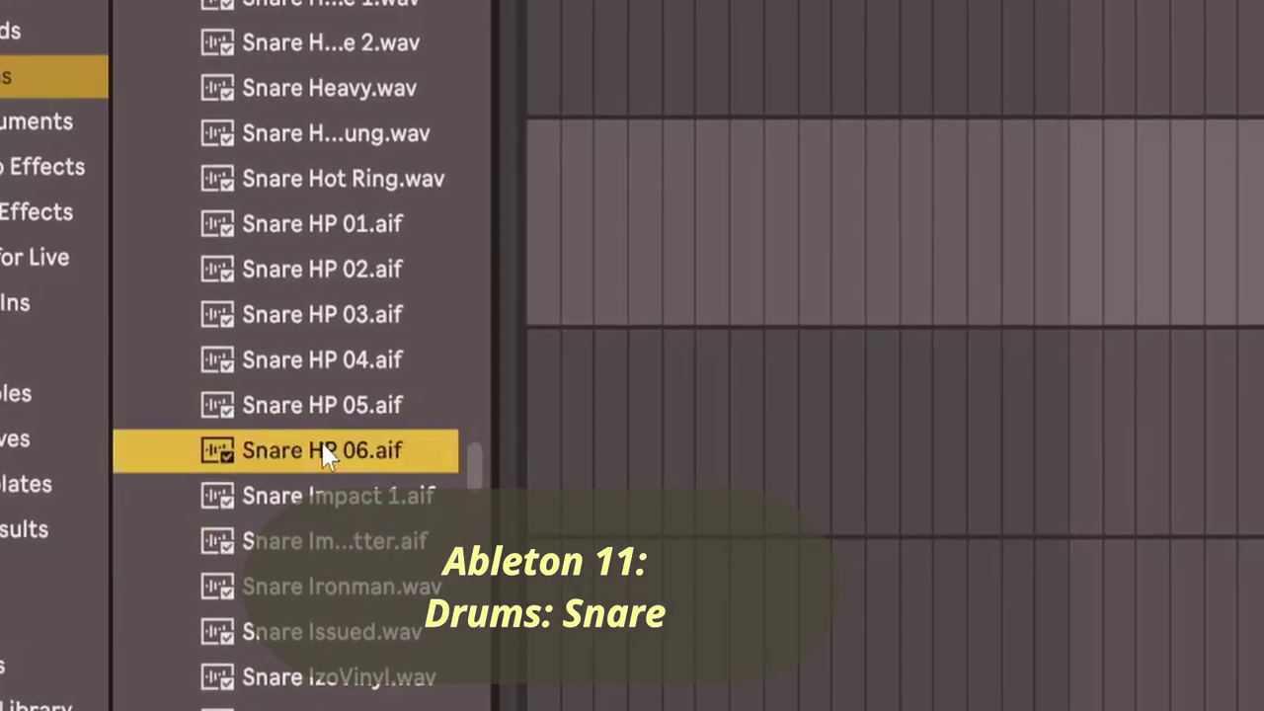
pyautogui.click(319, 537)
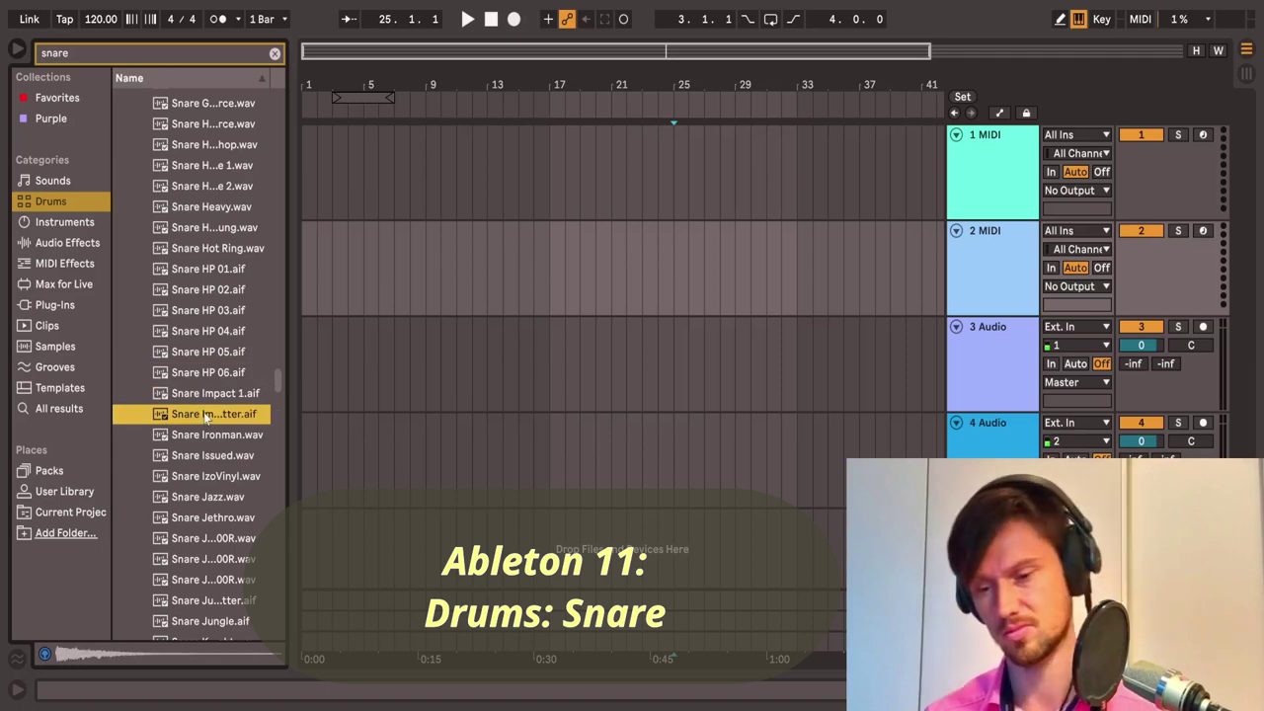
# - Audition the snare samples further down the list, from the Snare J...00R files to Snare K...ght.wav
pyautogui.scroll(-2, 204, 412)
pyautogui.click(204, 410)
pyautogui.scroll(-2, 204, 411)
pyautogui.click(206, 407)
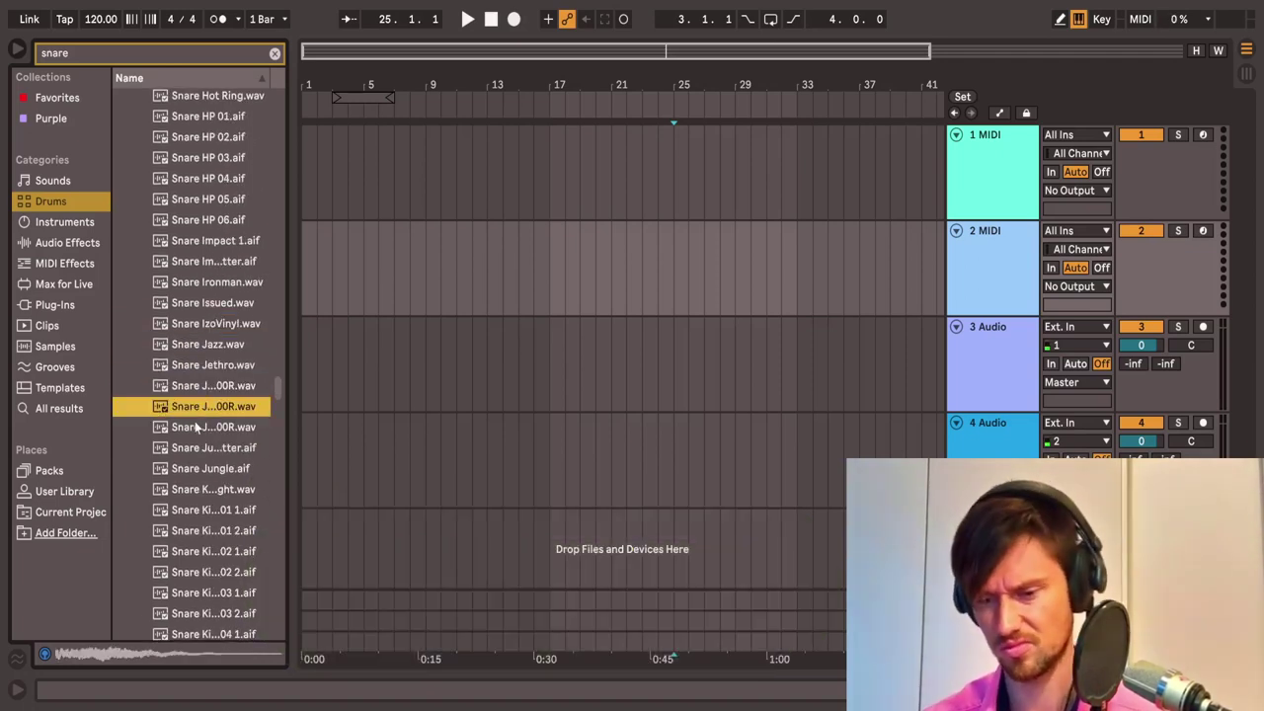
pyautogui.click(197, 427)
pyautogui.scroll(-2, 196, 427)
pyautogui.click(196, 424)
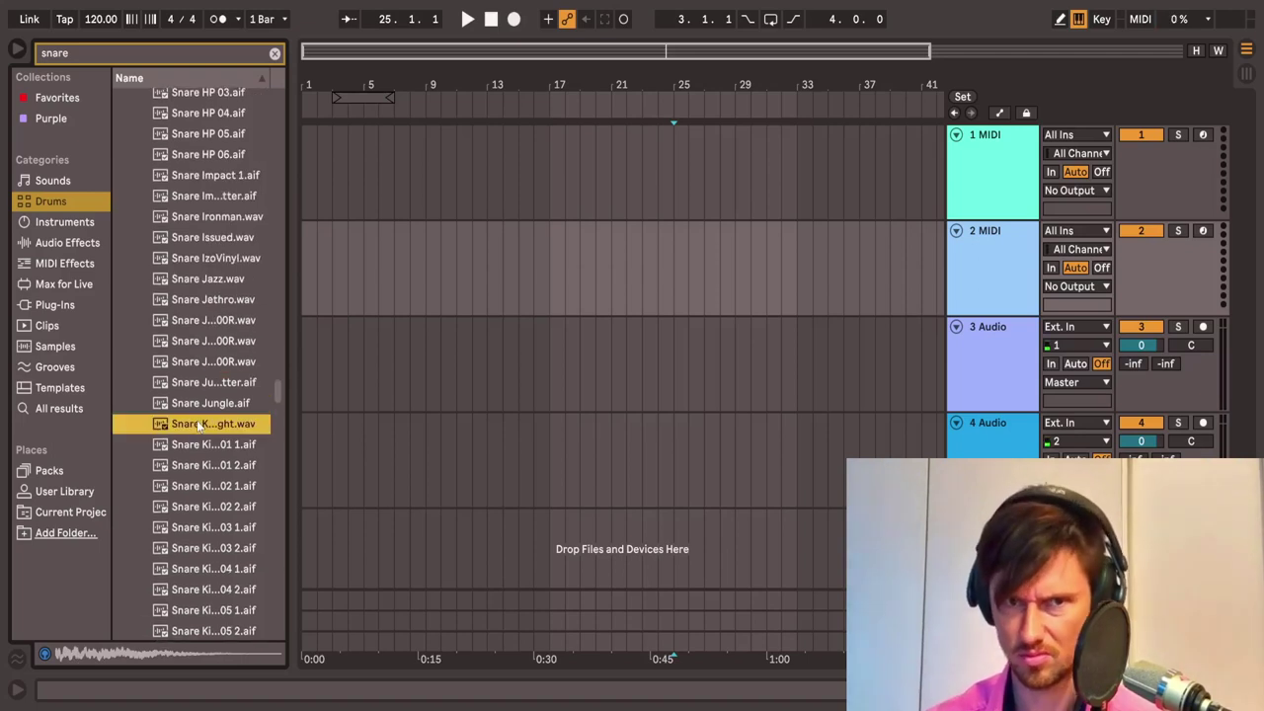
# - Audition the Snare Kindified variations up to the 07 files and settle on Snare Kindified 06 1
pyautogui.scroll(-1, 196, 424)
pyautogui.click(197, 422)
pyautogui.scroll(-2, 198, 425)
pyautogui.click(199, 425)
pyautogui.scroll(-1, 198, 427)
pyautogui.click(200, 444)
pyautogui.scroll(-1, 199, 450)
pyautogui.click(199, 453)
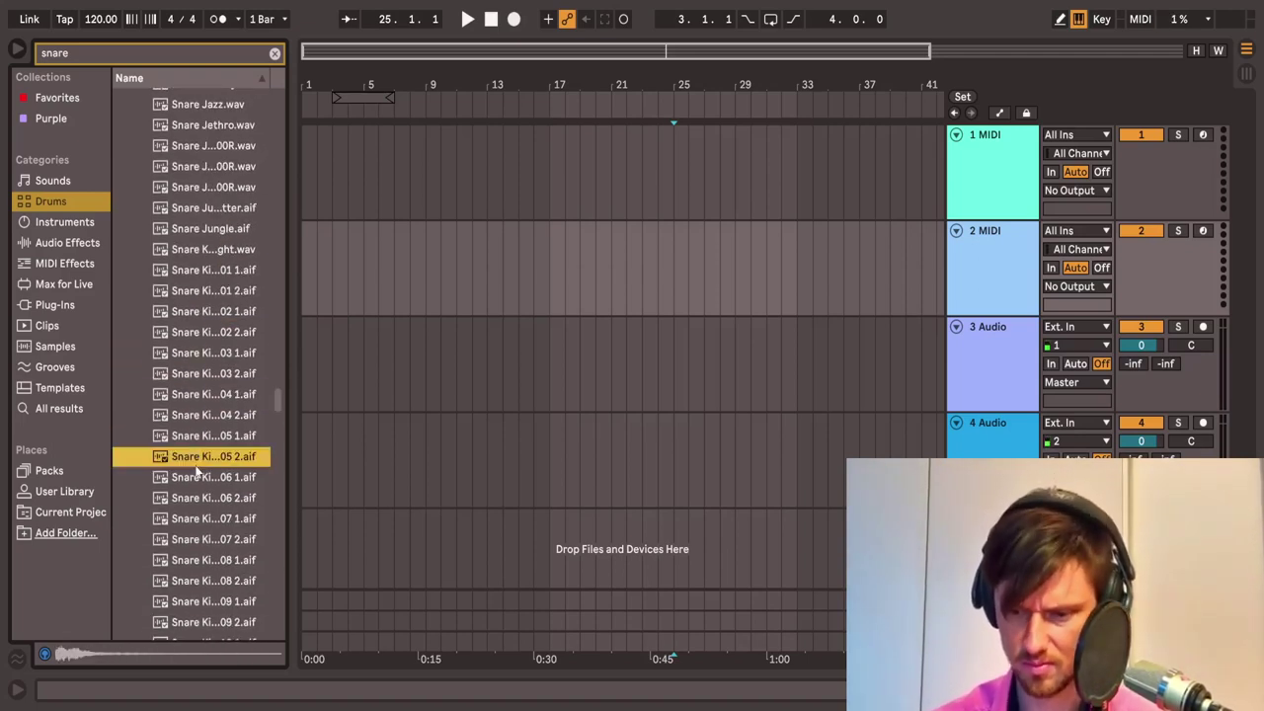
pyautogui.click(199, 486)
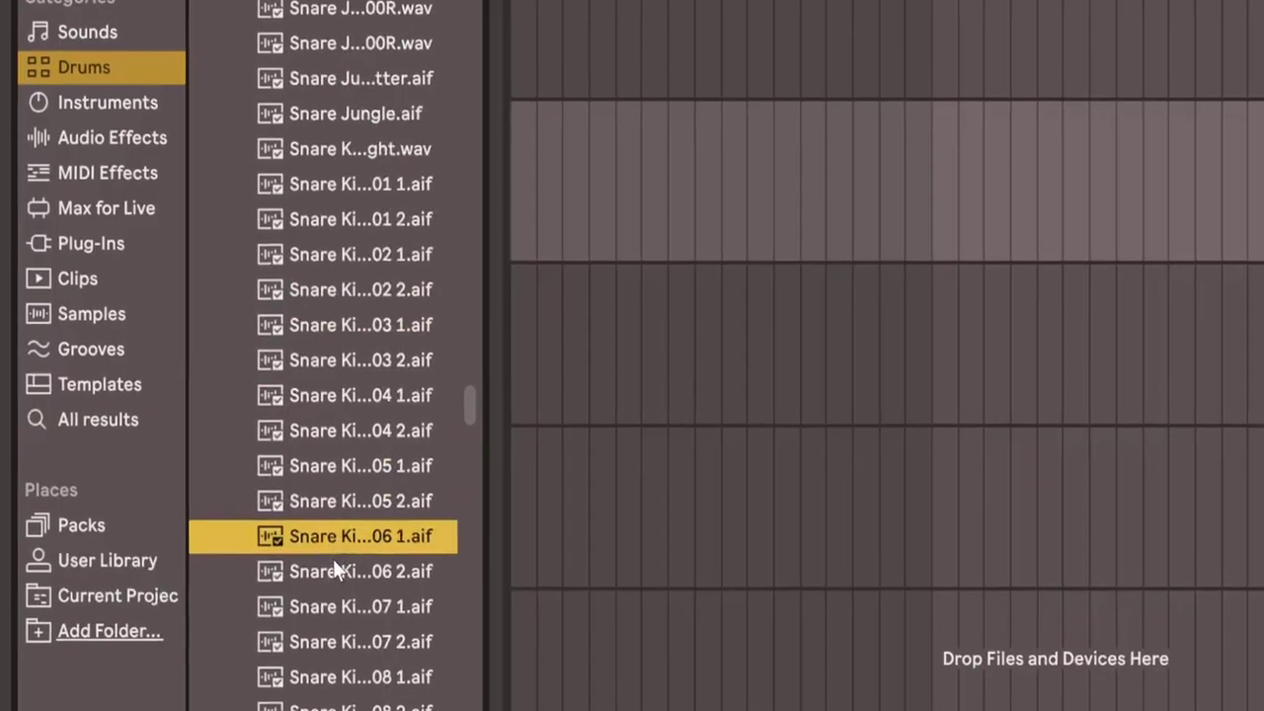
pyautogui.click(328, 574)
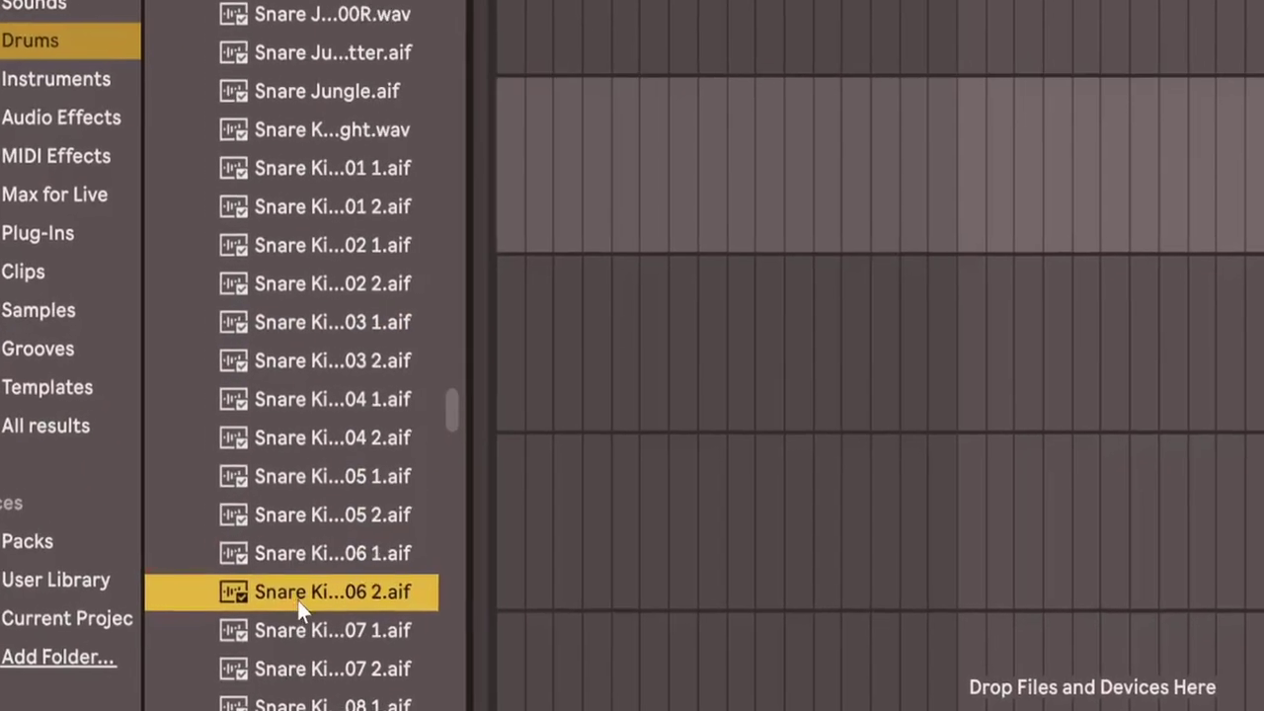
pyautogui.press('Down')
pyautogui.click(358, 545)
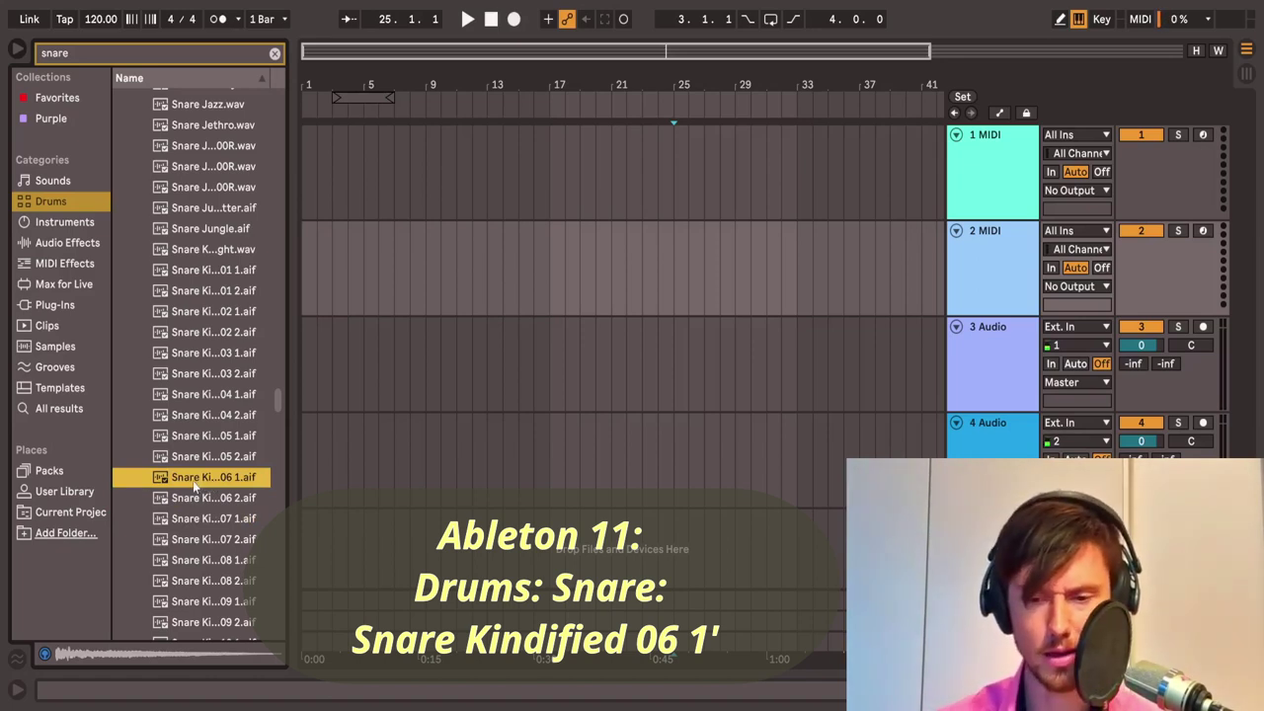
# - Place the Snare Kindified 06 1 sample on track 2 with hits on beats 2 and 4 of bar 9 only
pyautogui.moveTo(309, 423); pyautogui.dragTo(421, 271)
pyautogui.moveTo(447, 71); pyautogui.dragTo(446, 153)
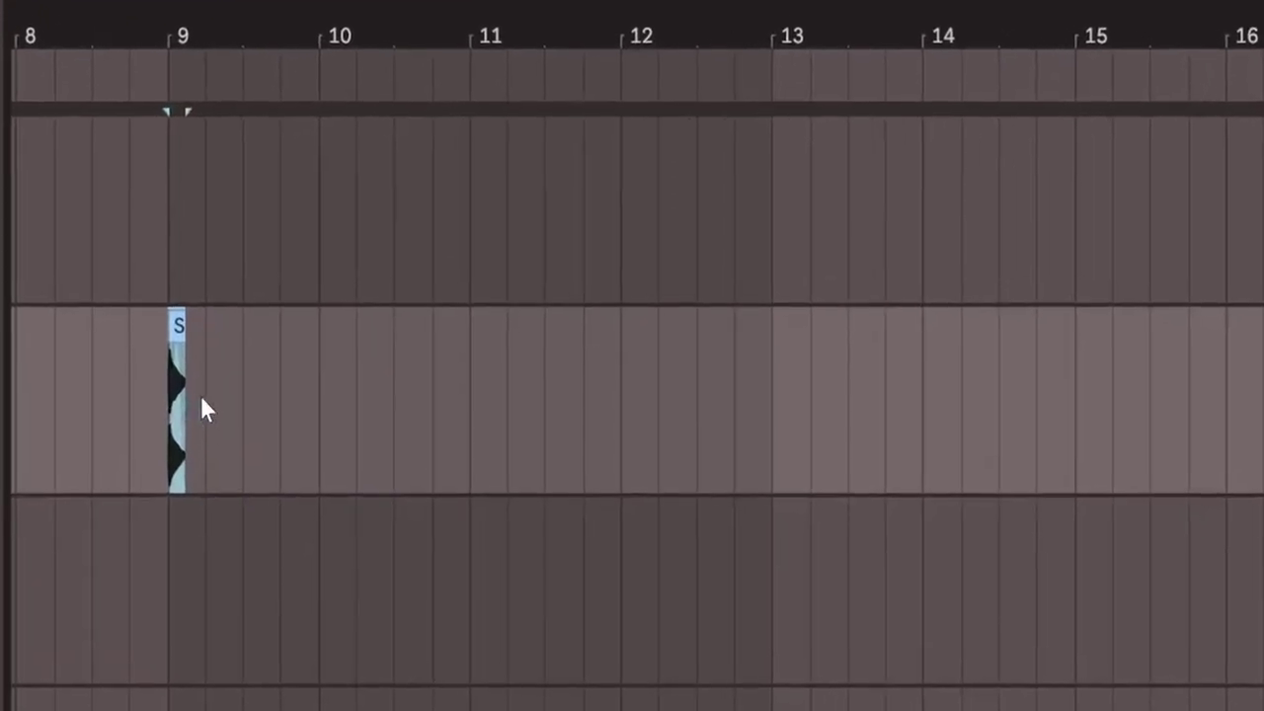
pyautogui.hotkey('ctrl', 'd')
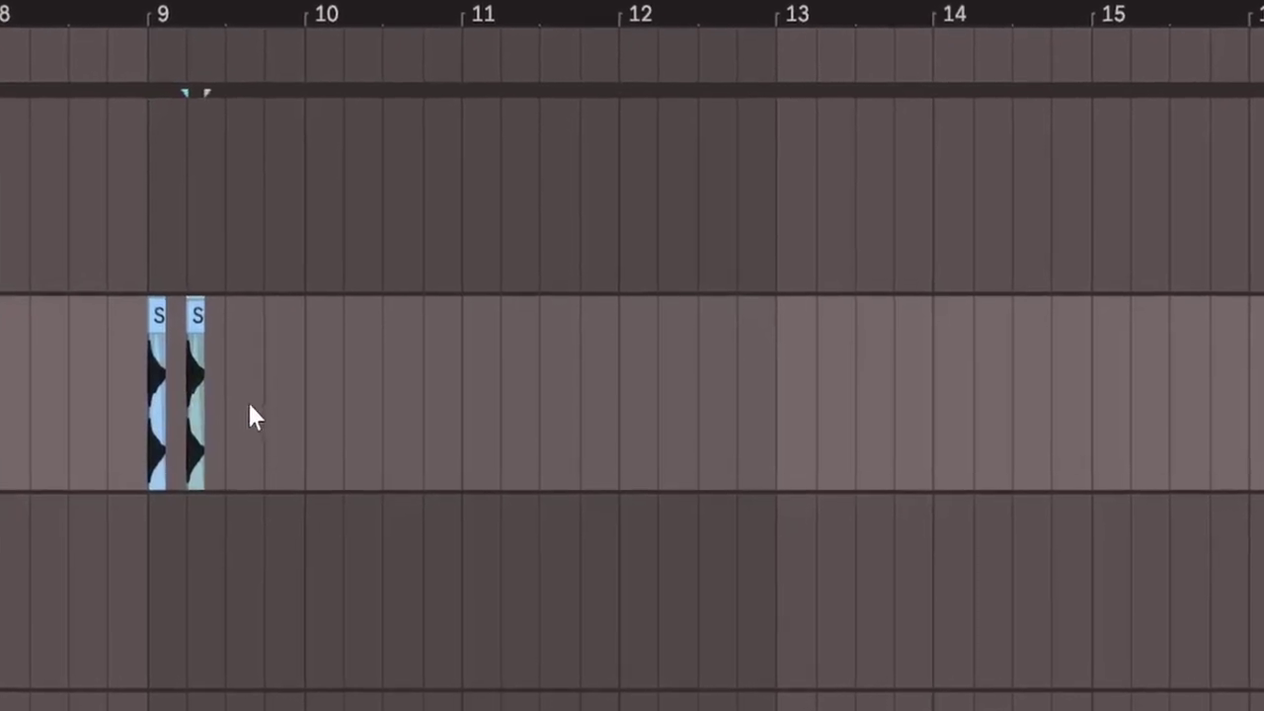
pyautogui.click(251, 410)
pyautogui.hotkey('ctrl', 'v')
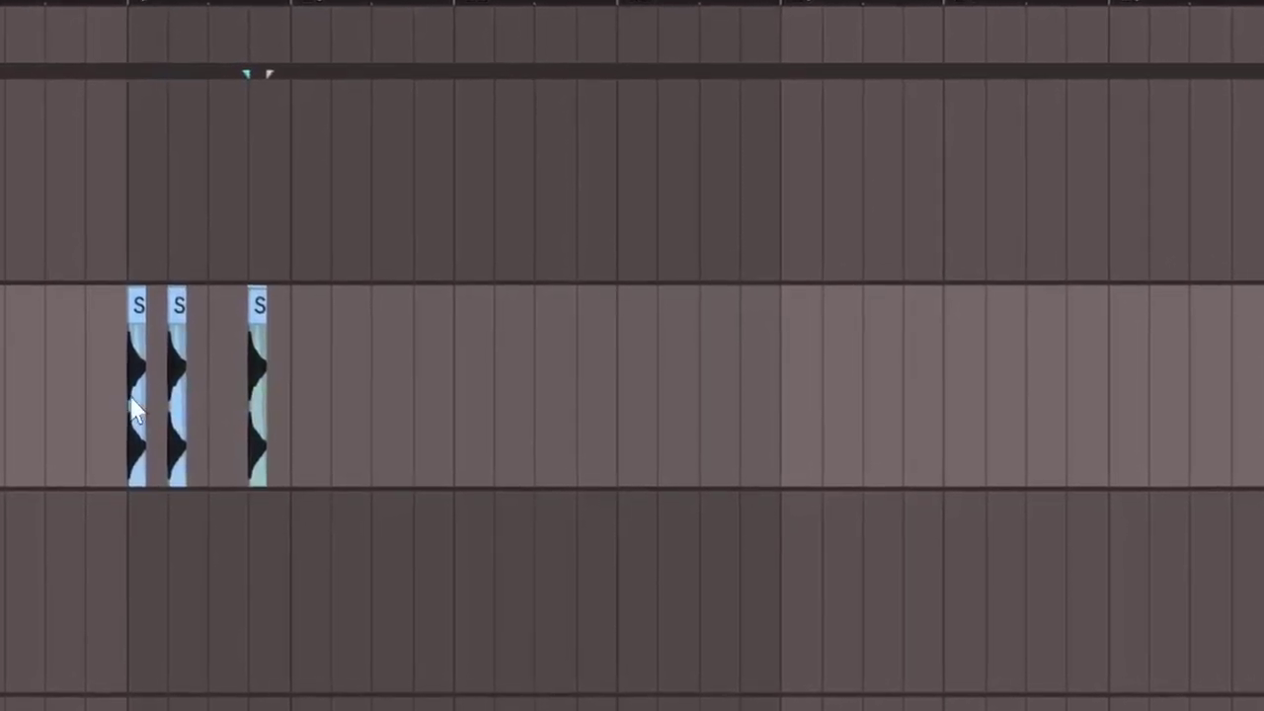
pyautogui.click(131, 405)
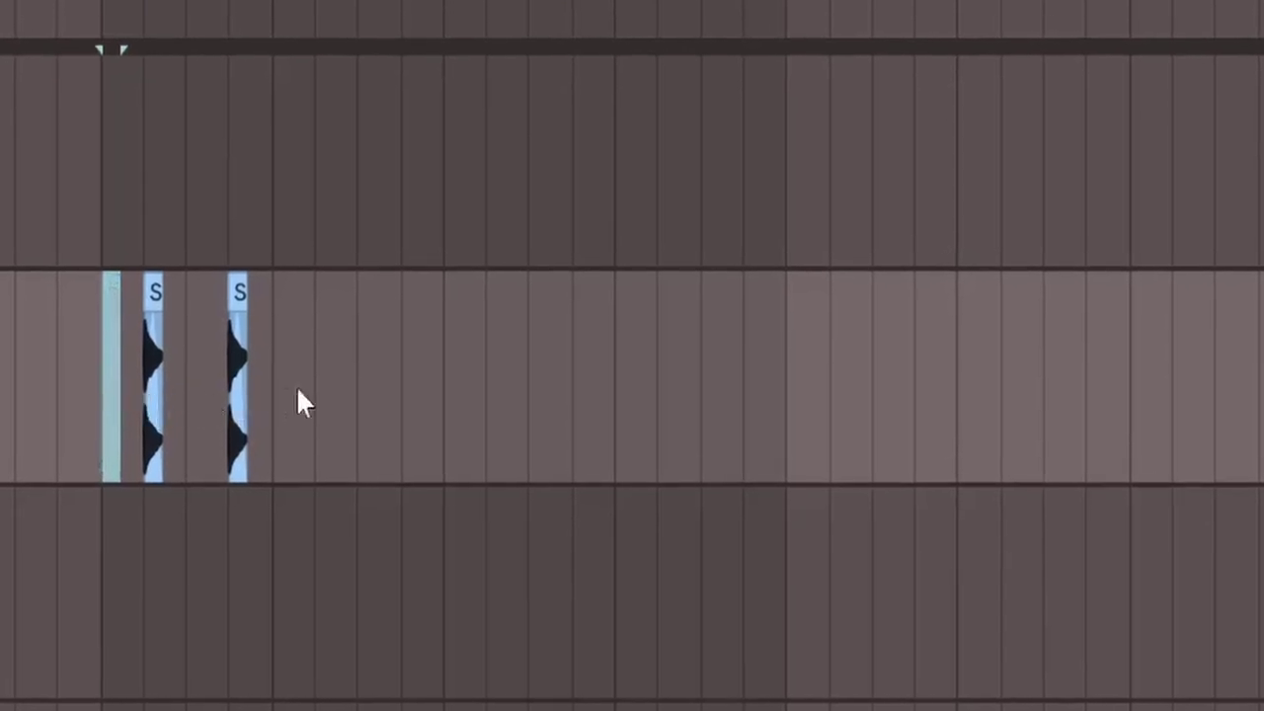
# - Repeat the one-bar snare pattern to fill bars 9 through 12 and play it back from bar 9
pyautogui.moveTo(102, 395); pyautogui.dragTo(251, 398)
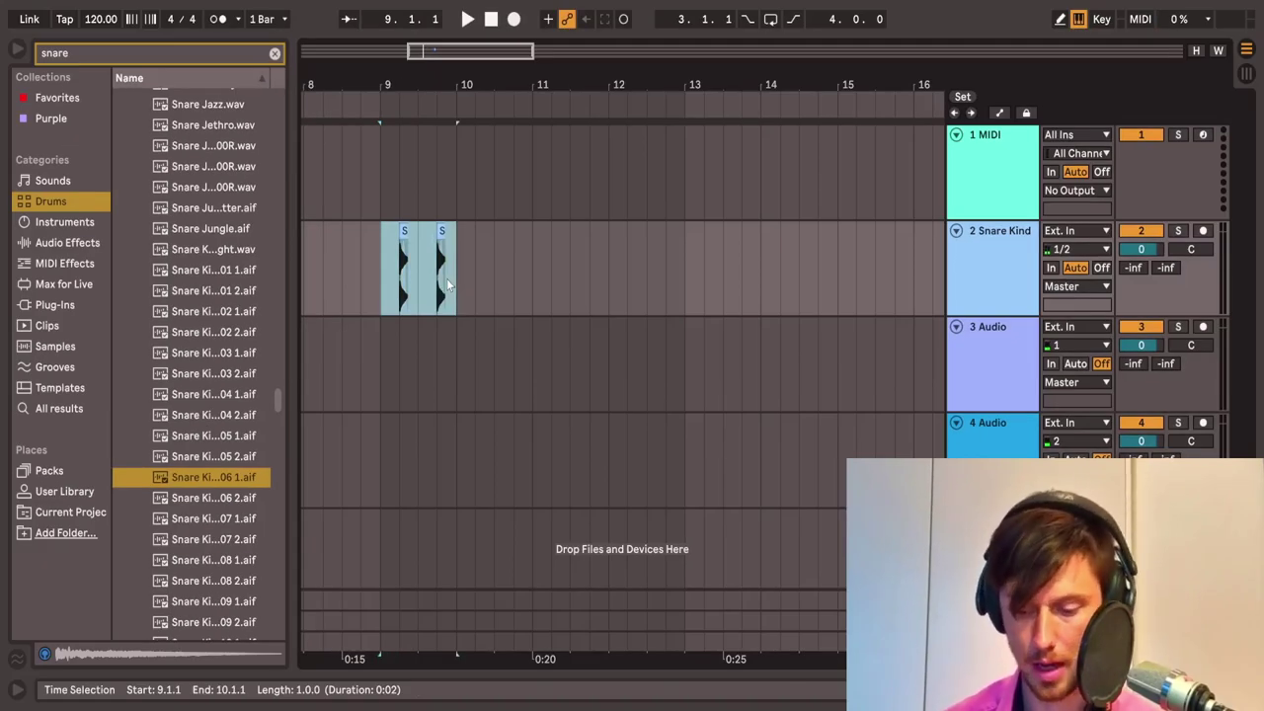
pyautogui.click(462, 278)
pyautogui.hotkey('ctrl', 'v')
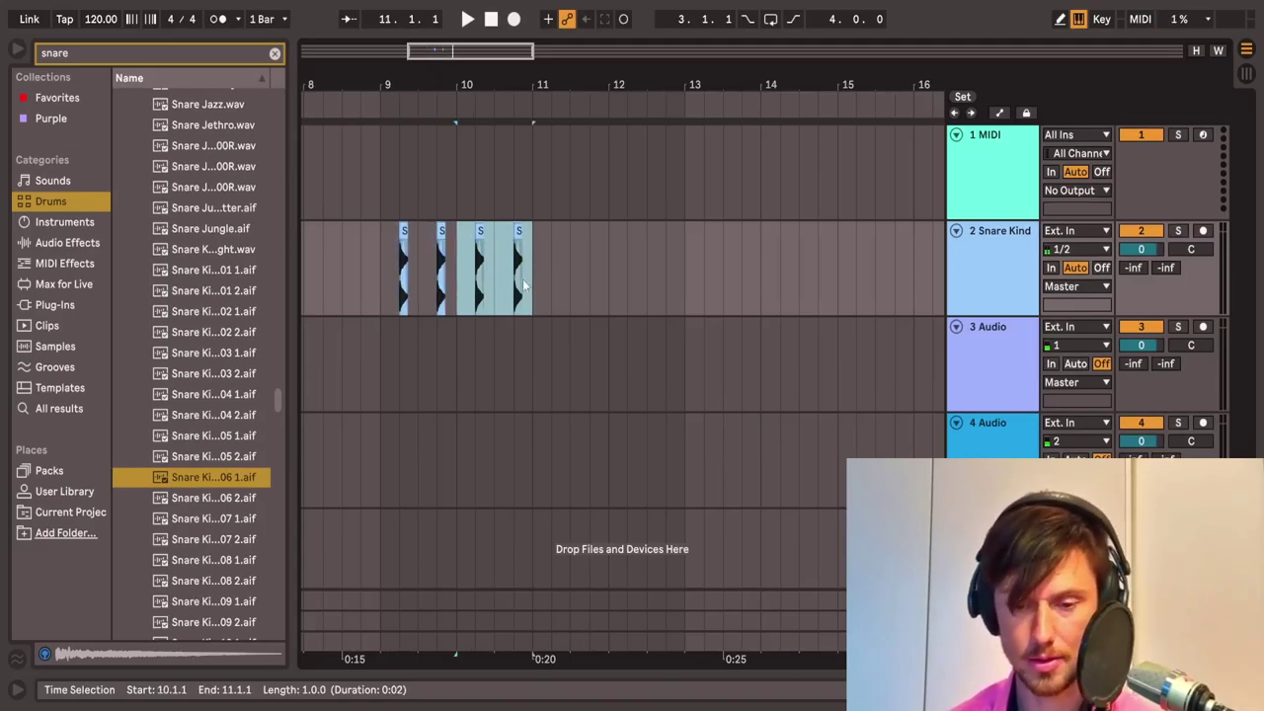
pyautogui.moveTo(382, 271); pyautogui.dragTo(527, 277)
pyautogui.hotkey('ctrl', 'd')
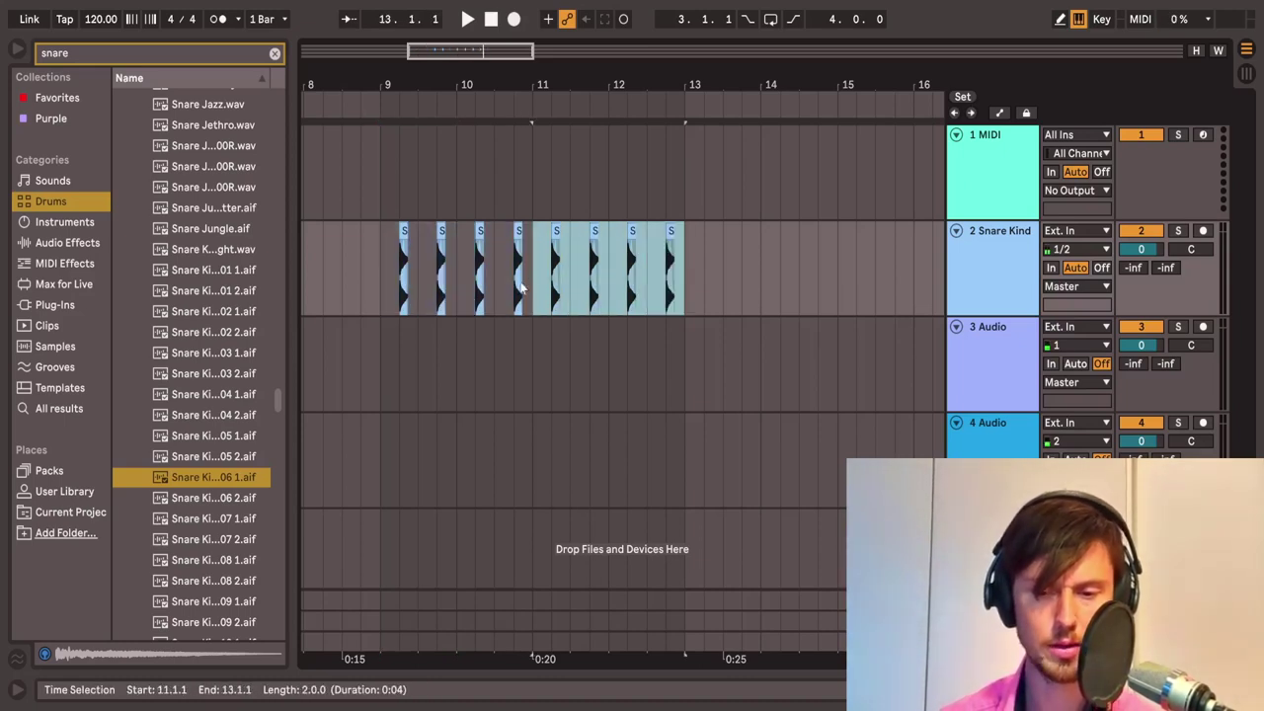
pyautogui.click(382, 287)
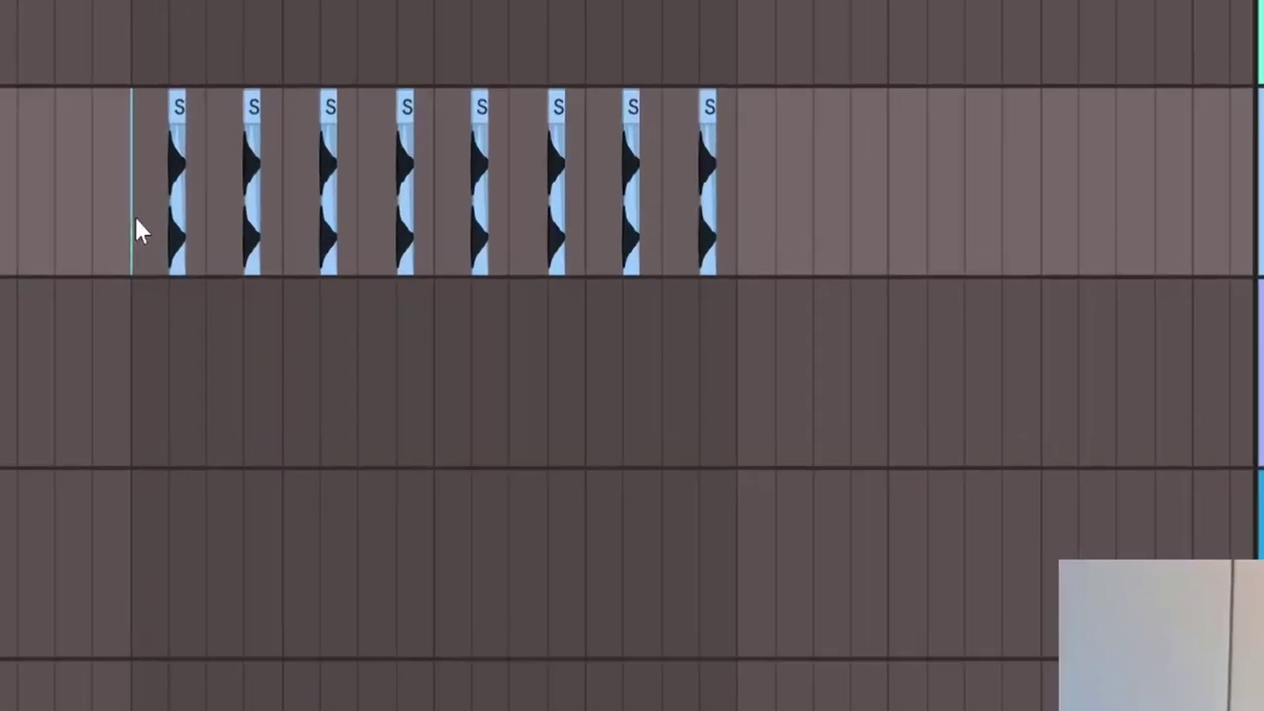
pyautogui.press('space')
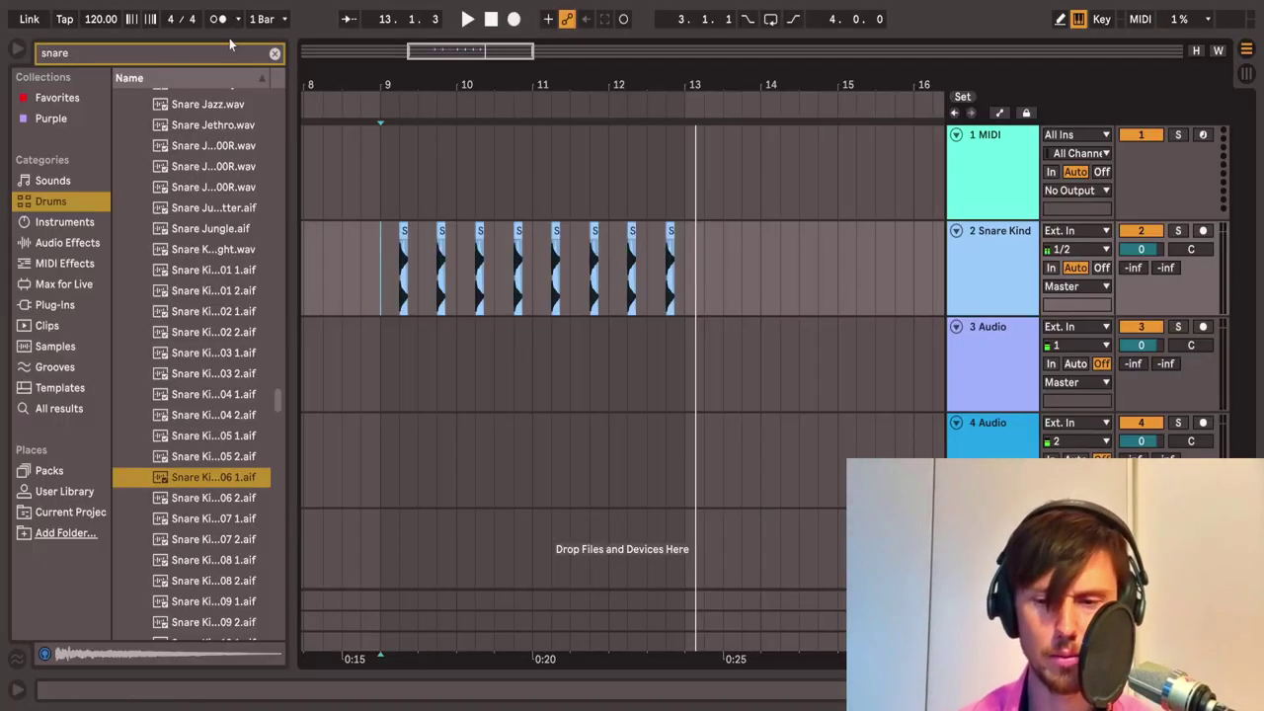
# - With the browser search cleared, set the project tempo to 118 BPM and play the snare pattern at that speed
pyautogui.click(275, 53)
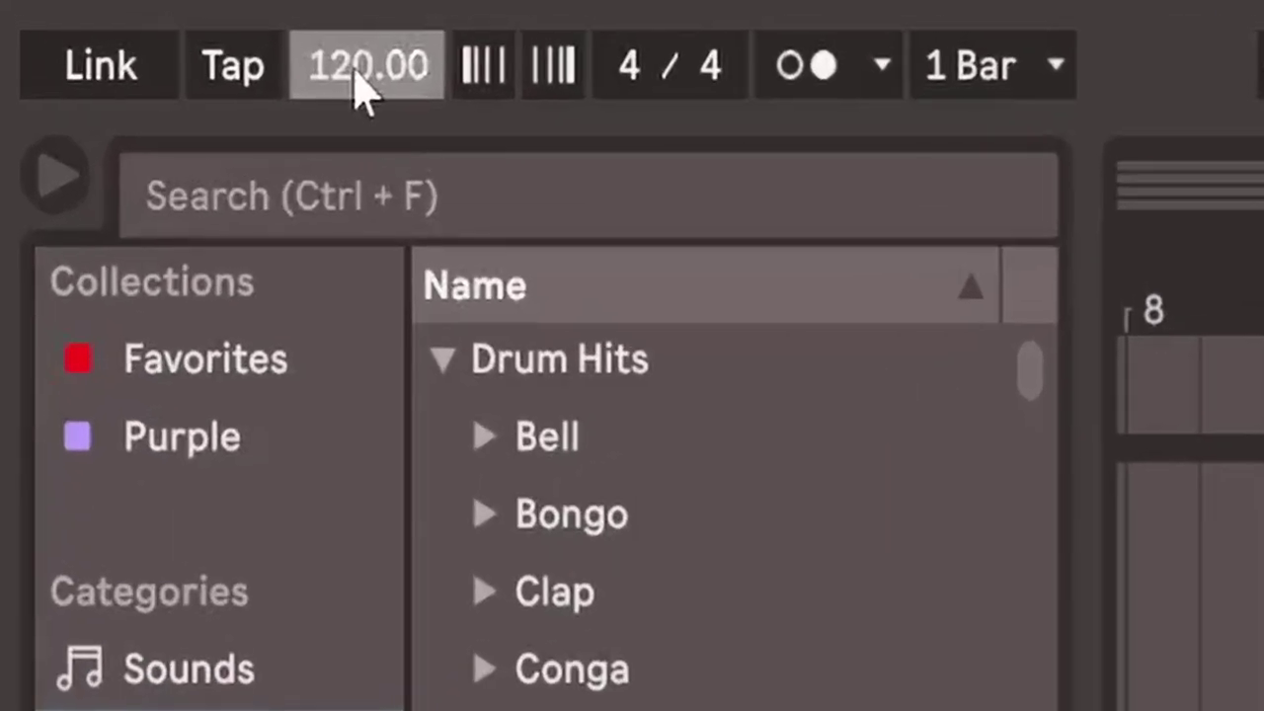
pyautogui.write('11')
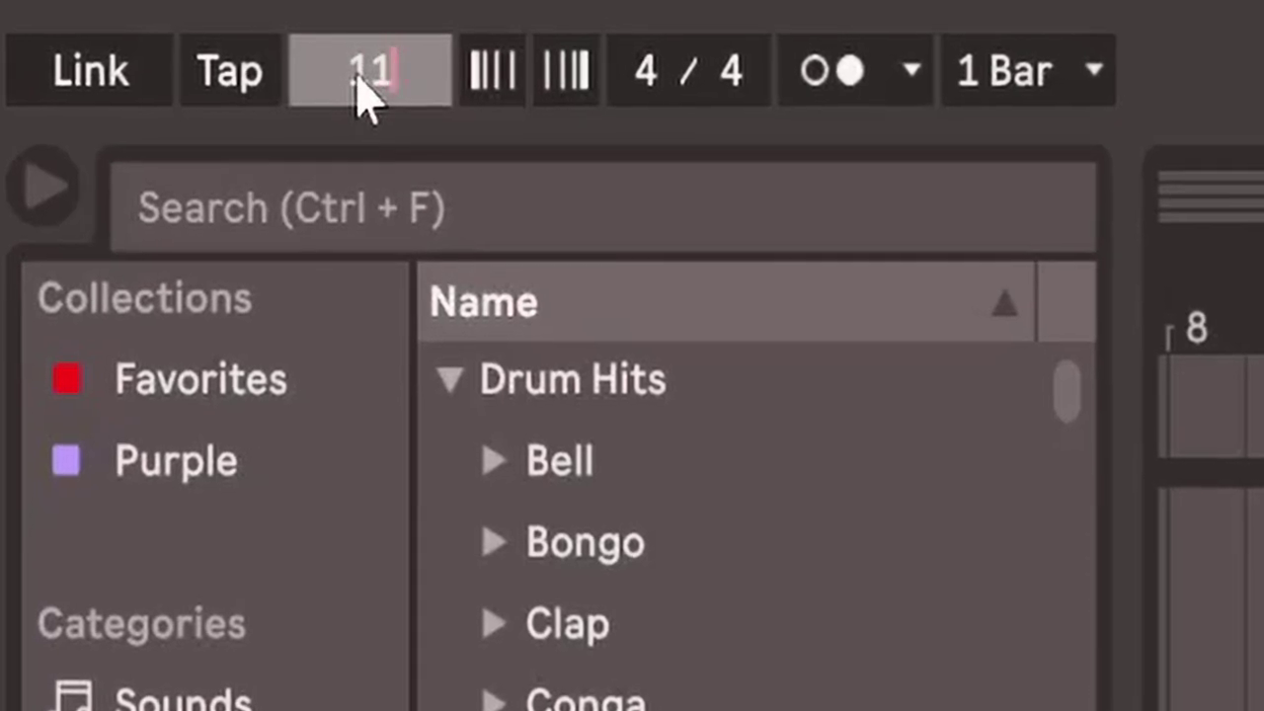
pyautogui.write('8')
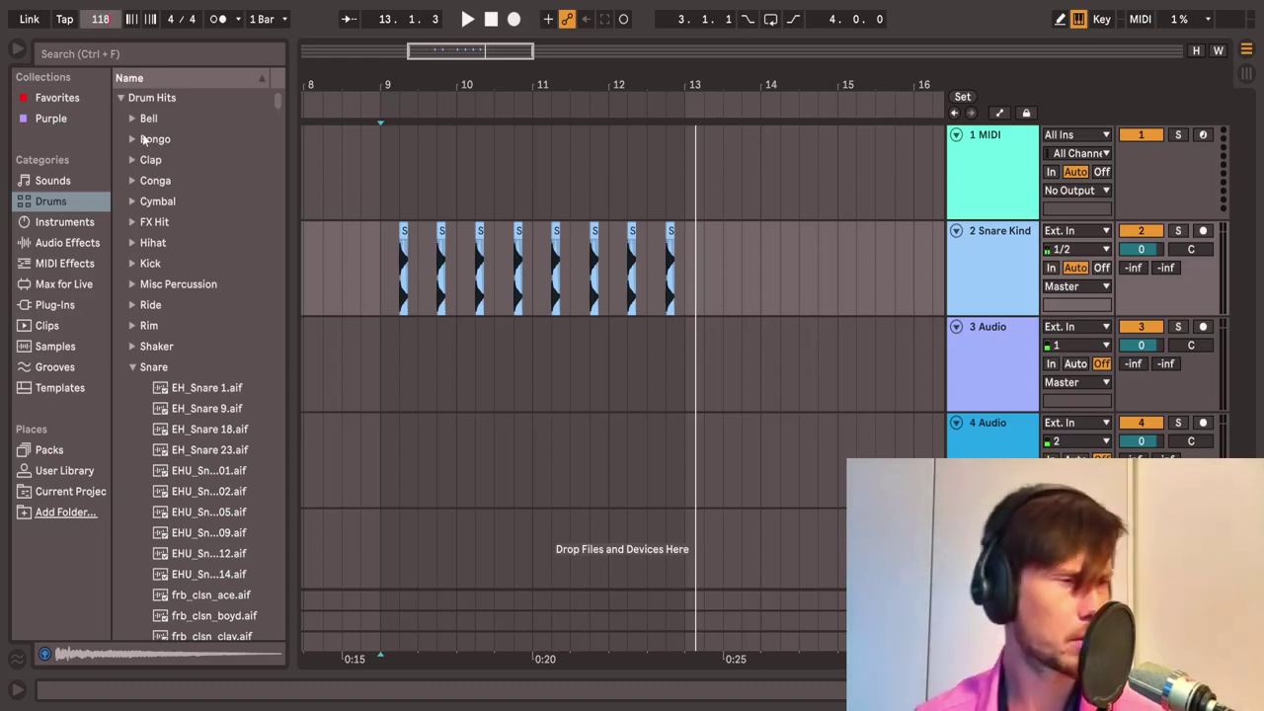
pyautogui.press('Return')
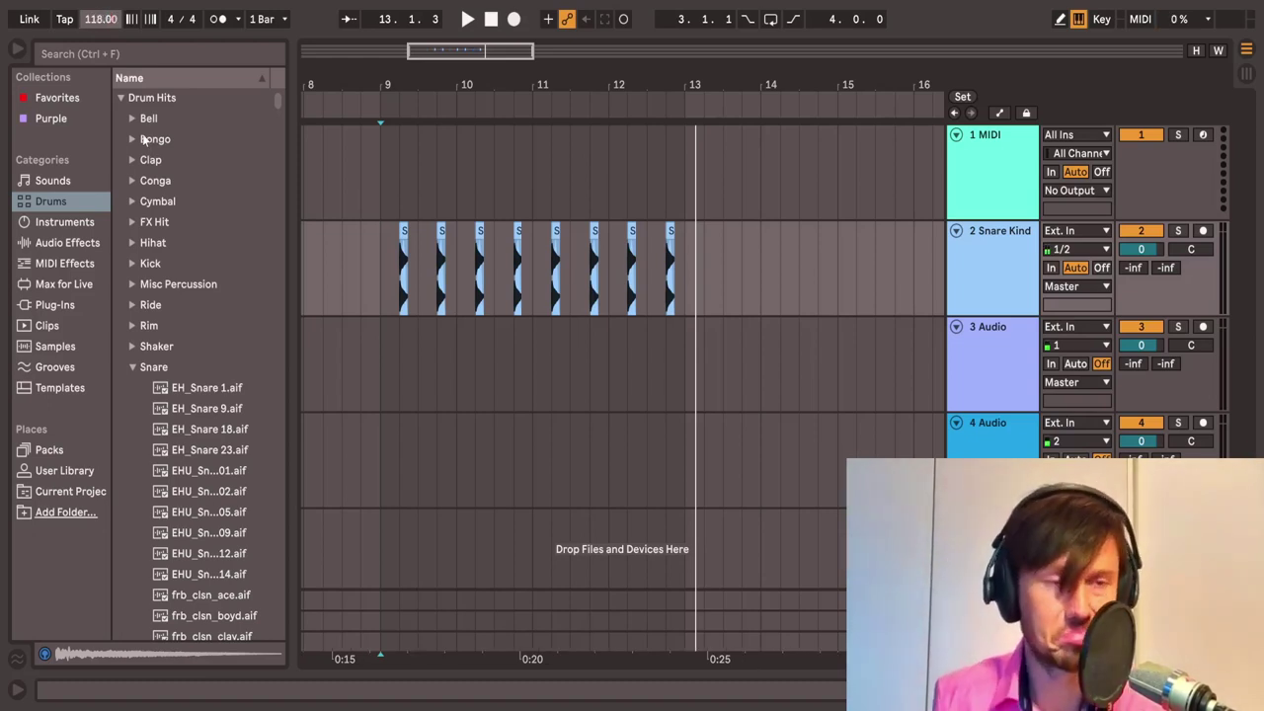
pyautogui.press('space')
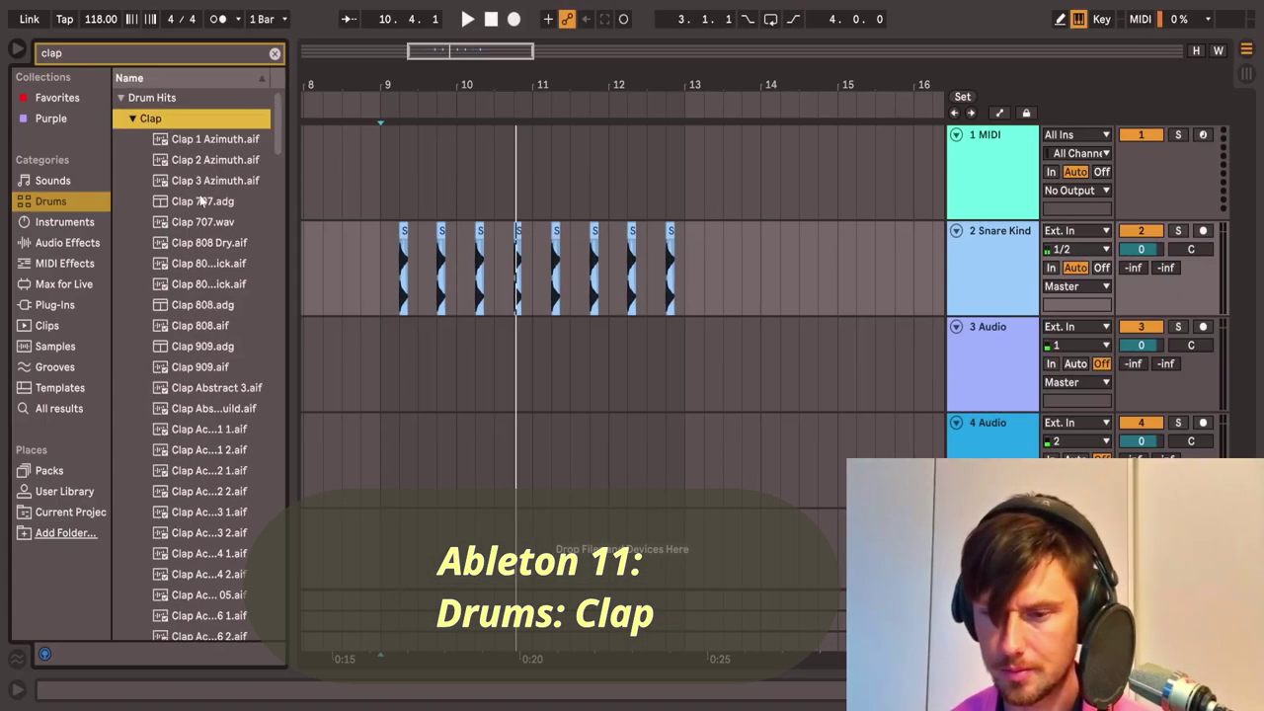
# - Audition several of the Clap Ac... samples in the Clap folder, including the 3 2 and 0 2 variations
pyautogui.scroll(-1, 199, 195)
pyautogui.scroll(-3, 199, 196)
pyautogui.scroll(-10, 199, 196)
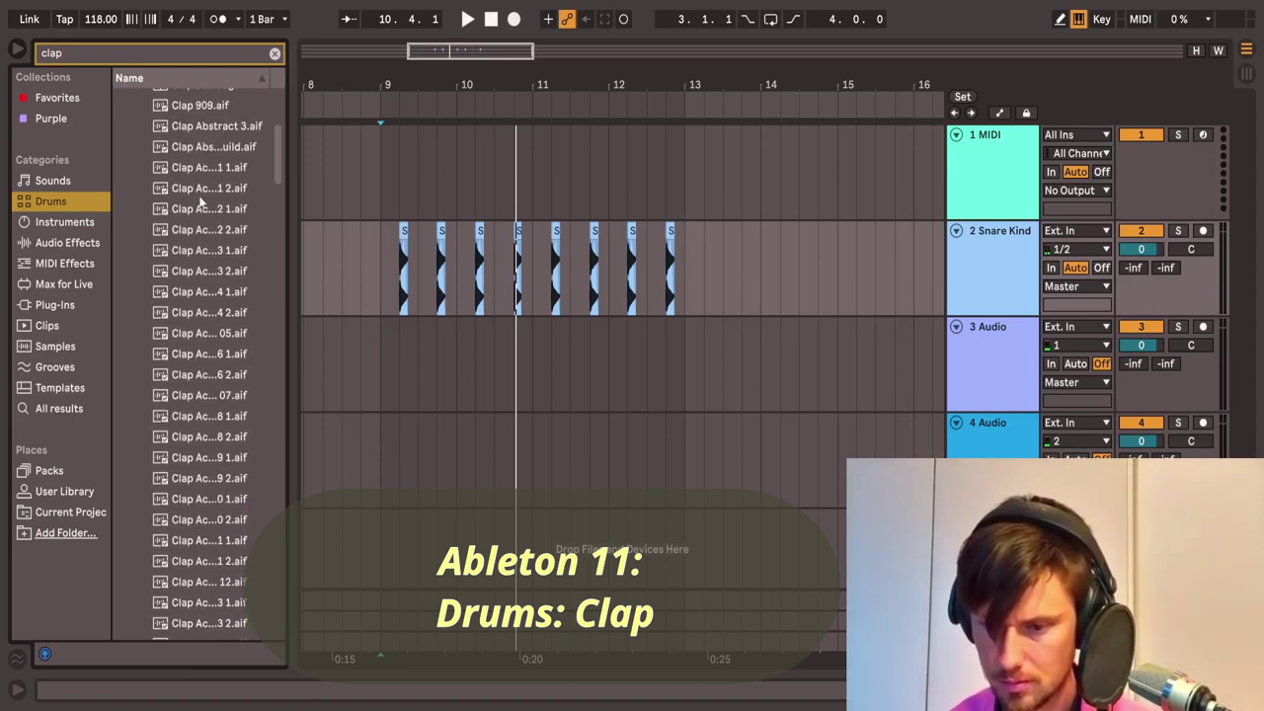
pyautogui.click(207, 318)
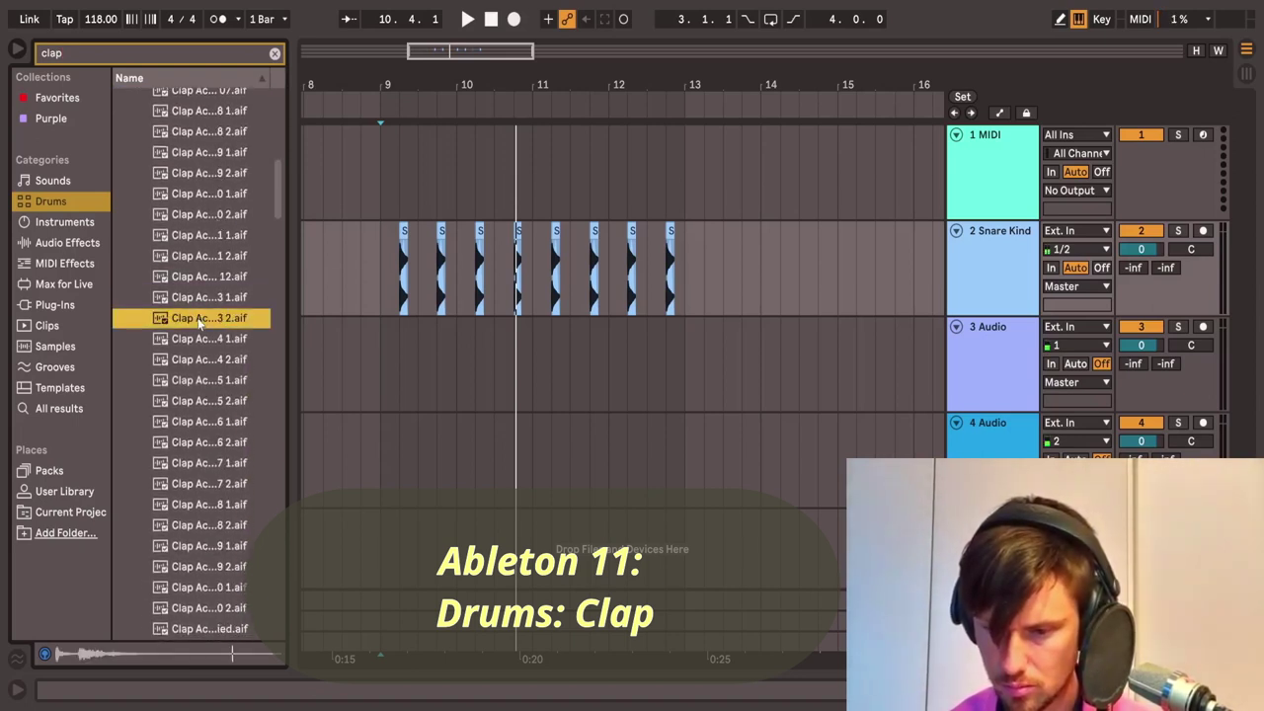
pyautogui.scroll(-2, 207, 316)
pyautogui.click(207, 315)
pyautogui.scroll(-3, 207, 312)
pyautogui.click(207, 310)
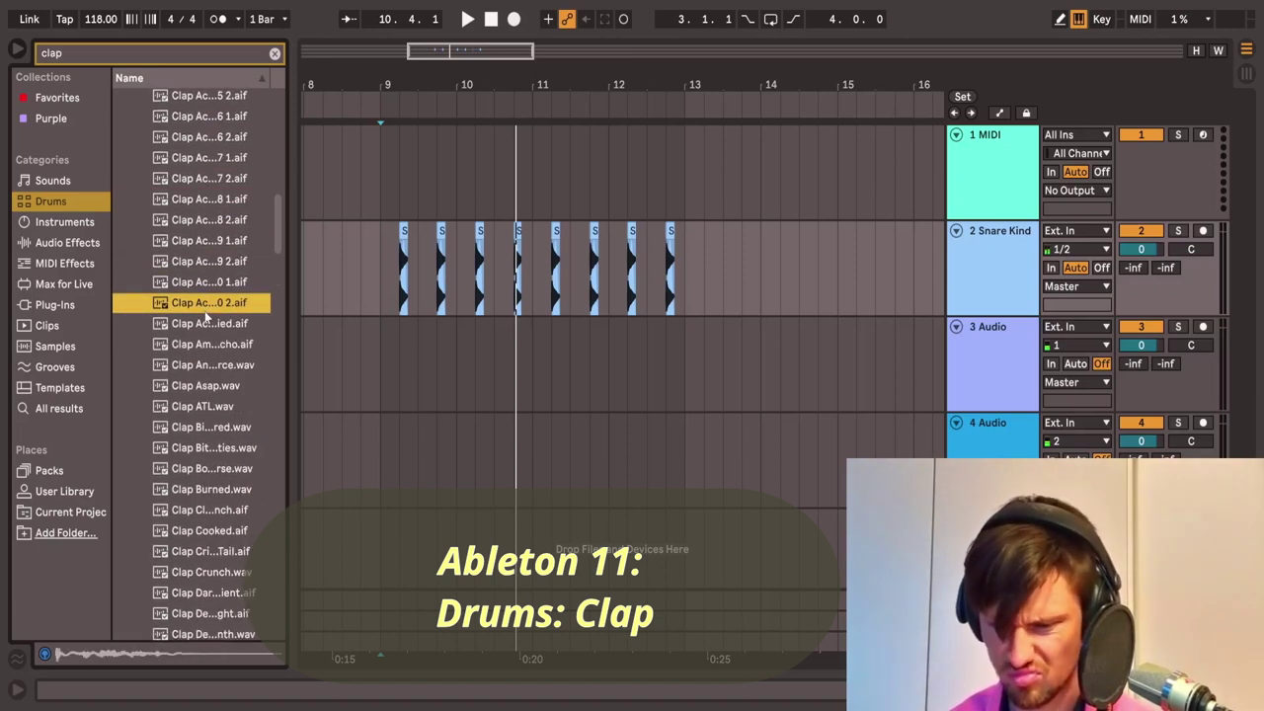
# - Audition more clap samples, comparing Clap Ac...ied, Clap Am...cho and Clap An...rce with each other
pyautogui.scroll(-2, 207, 314)
pyautogui.click(208, 327)
pyautogui.click(208, 344)
pyautogui.click(202, 238)
pyautogui.click(396, 358)
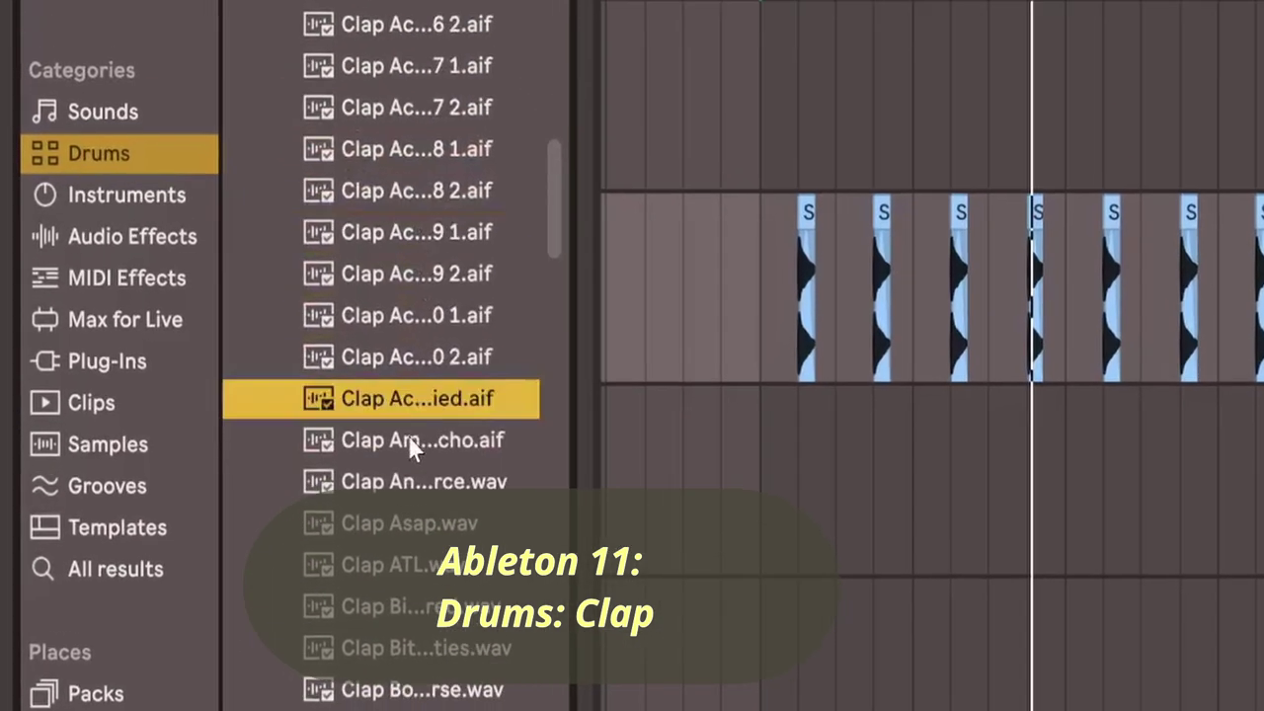
pyautogui.click(435, 243)
pyautogui.click(407, 364)
pyautogui.scroll(-3, 424, 266)
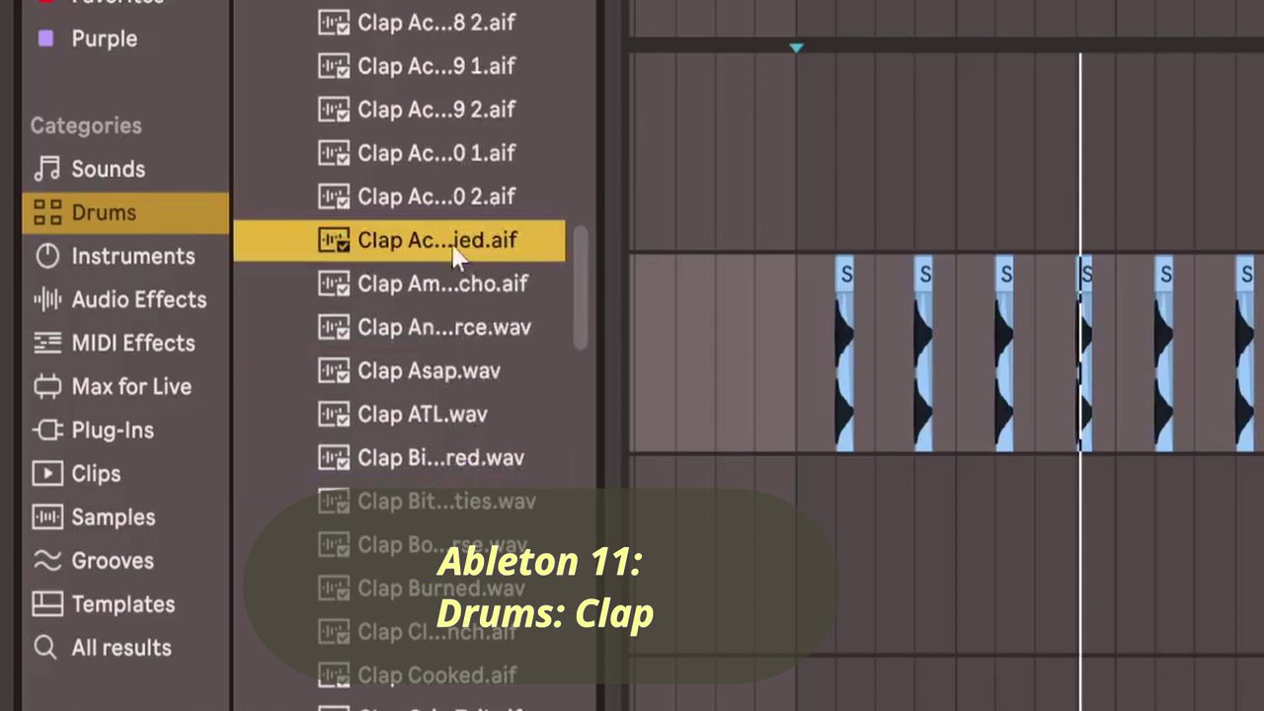
pyautogui.click(452, 286)
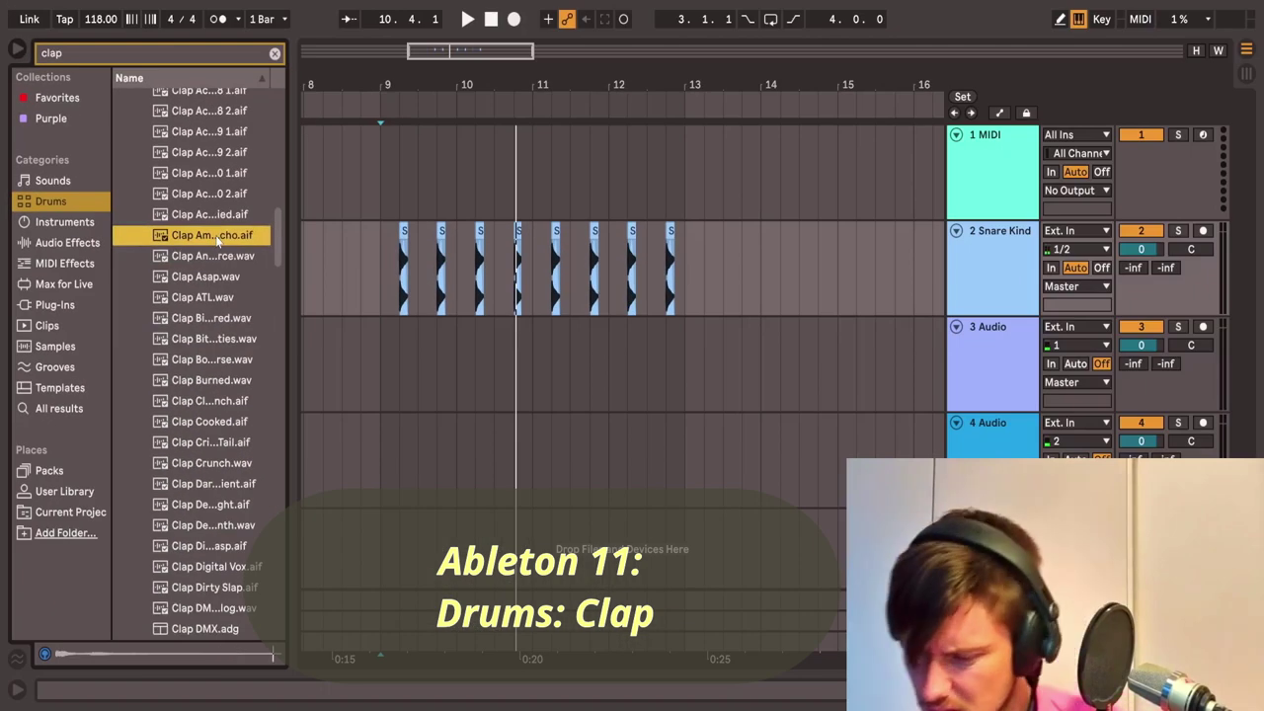
pyautogui.click(217, 215)
pyautogui.click(217, 256)
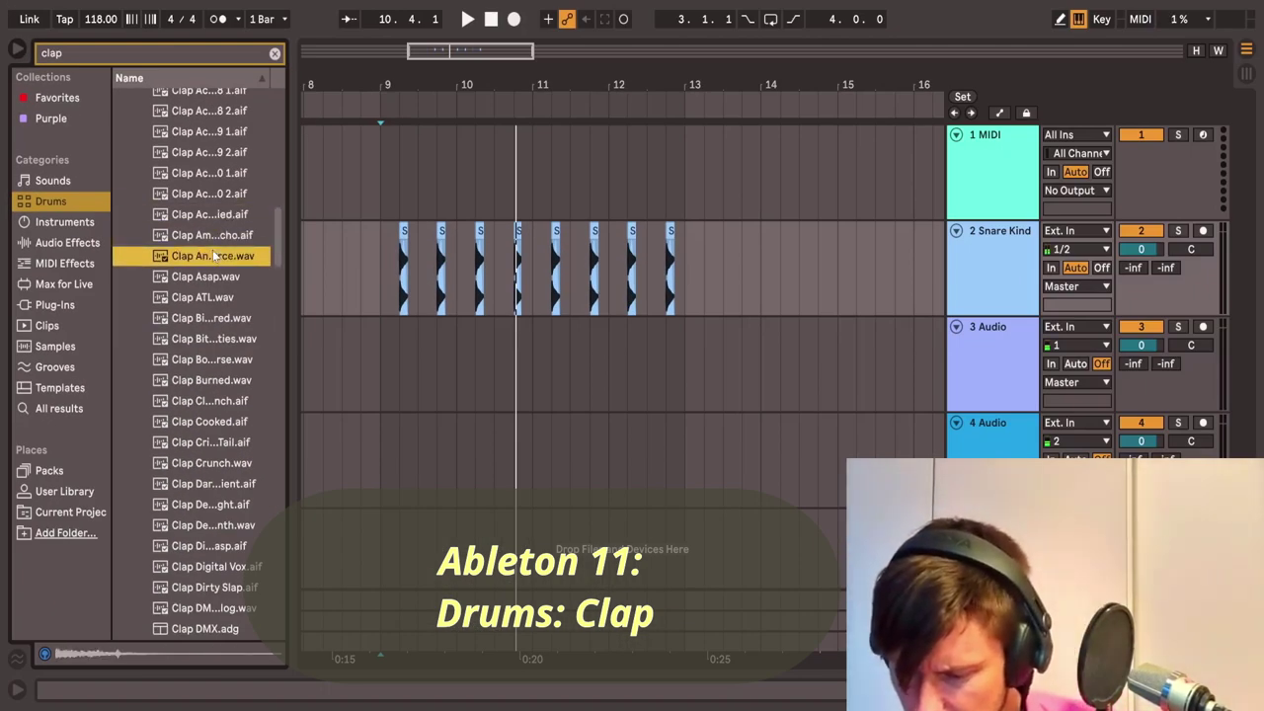
pyautogui.click(219, 219)
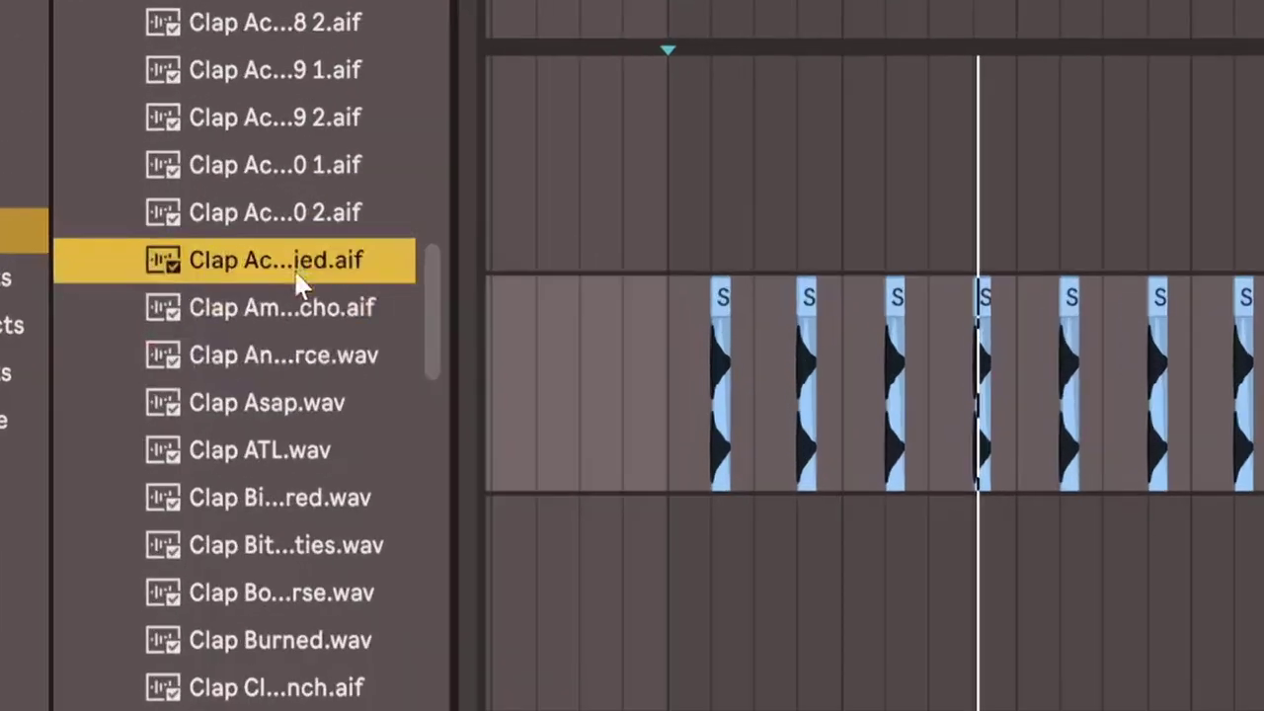
pyautogui.click(299, 300)
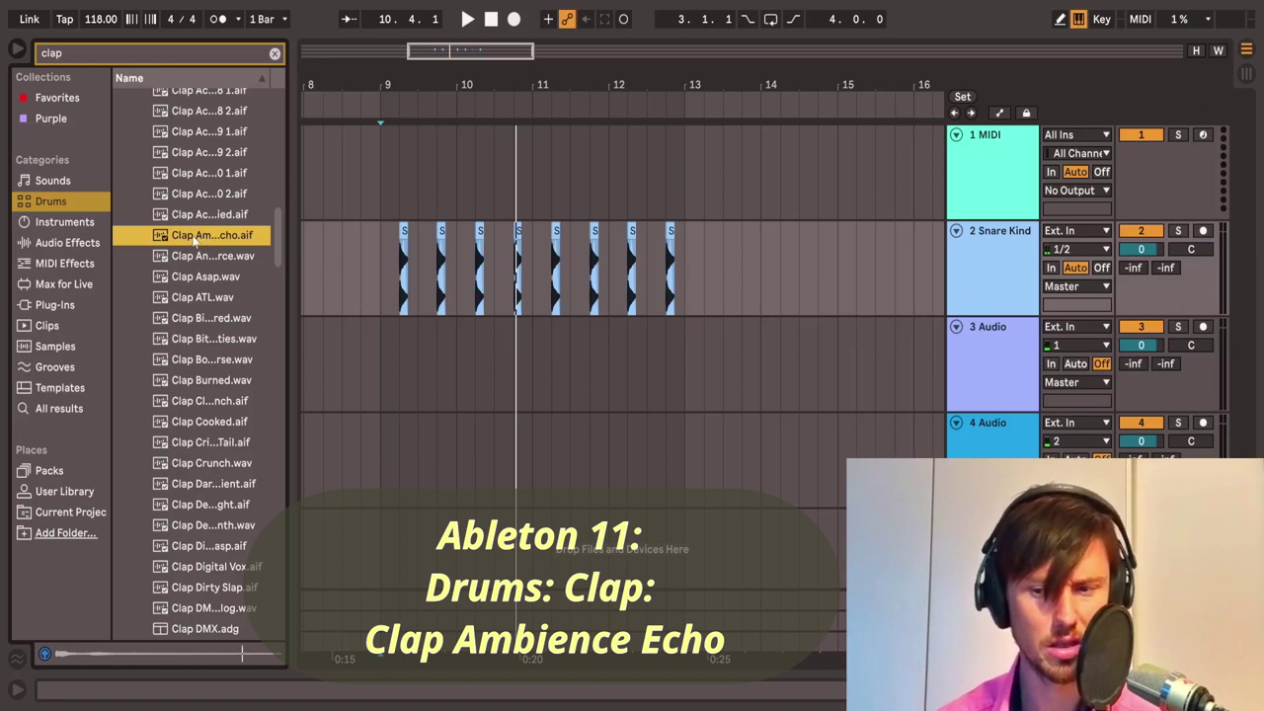
# - Place the Clap Ambience Echo sample on track 3 starting at 12.3 and play it back from bar 12
pyautogui.moveTo(197, 243); pyautogui.dragTo(628, 390)
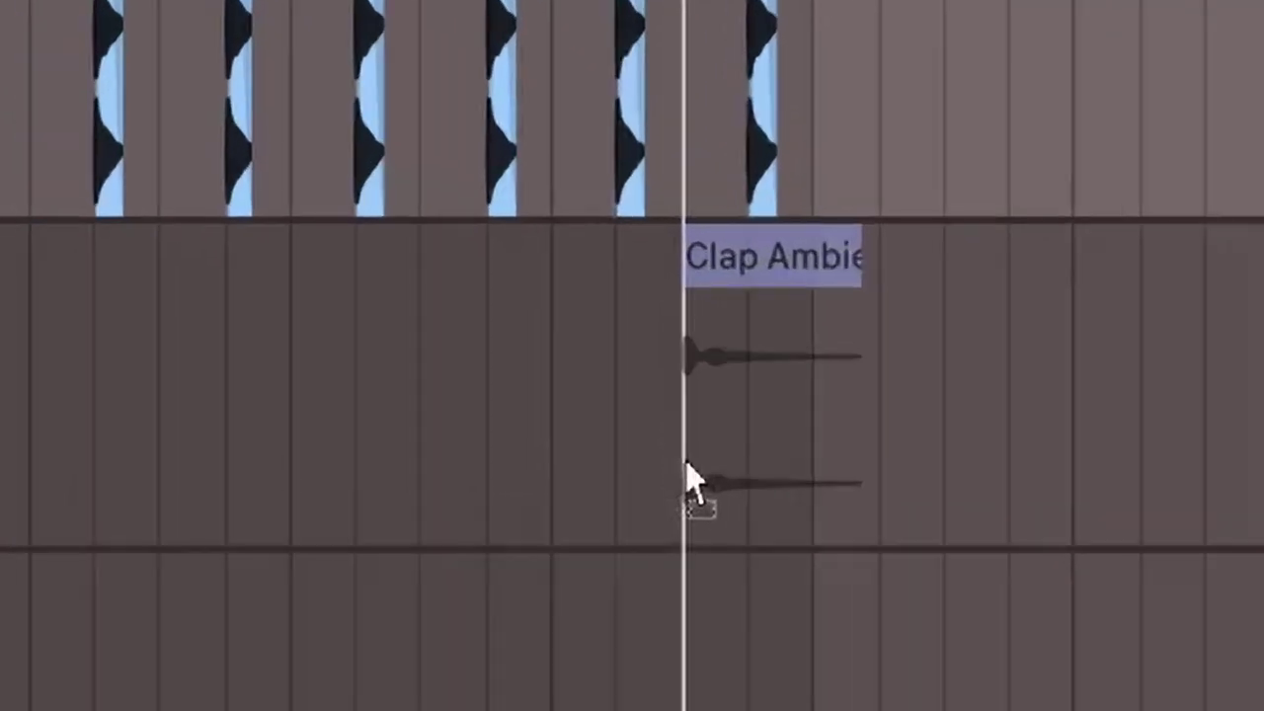
pyautogui.moveTo(691, 479); pyautogui.dragTo(697, 476)
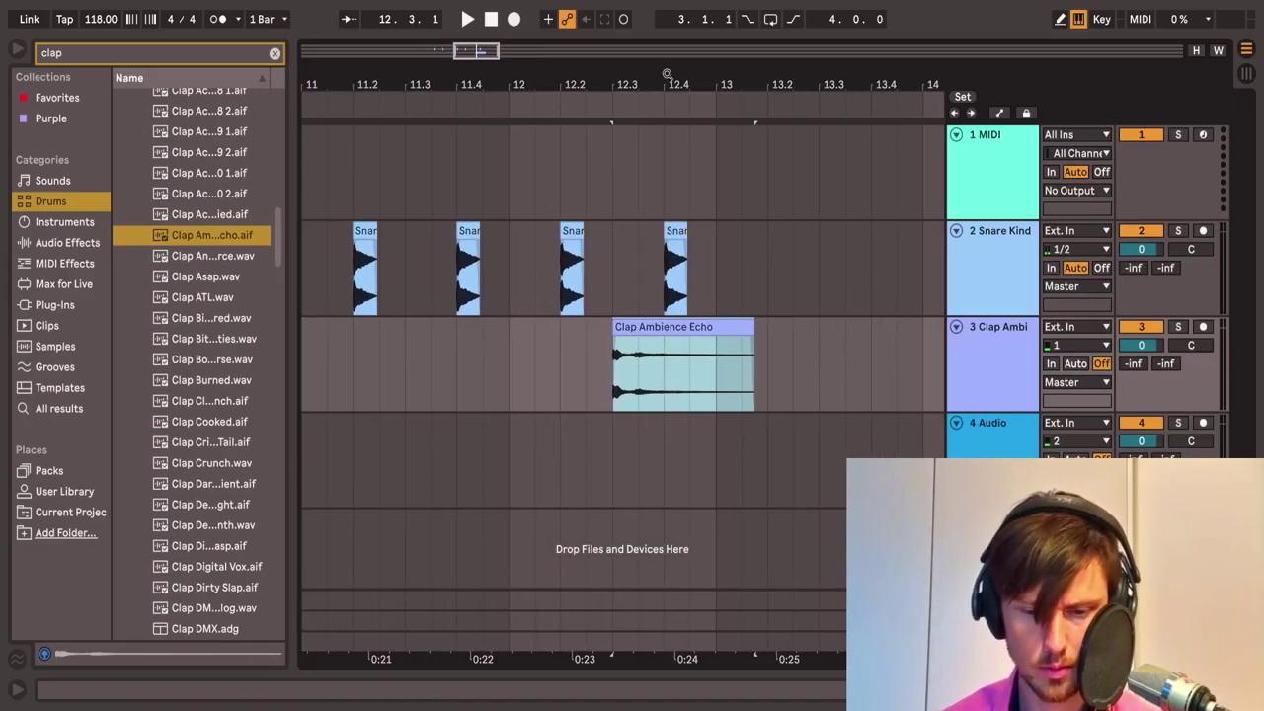
pyautogui.click(528, 341)
pyautogui.press('space')
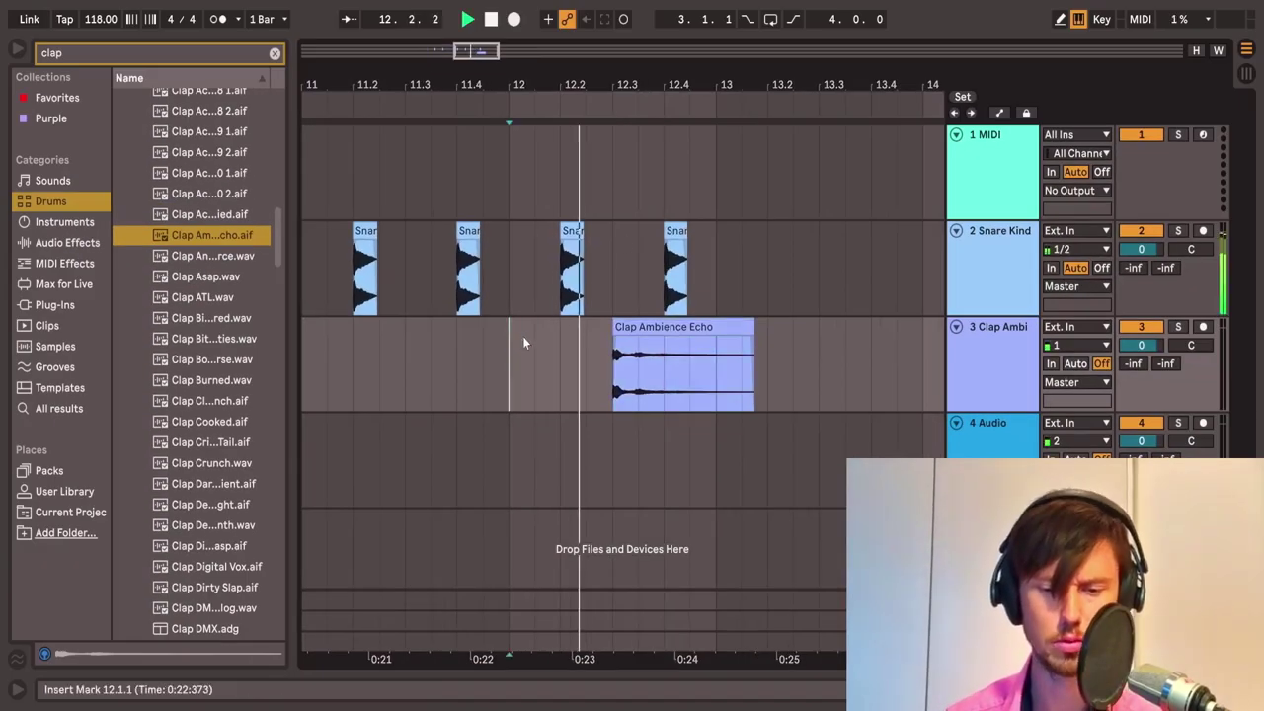
pyautogui.press('space')
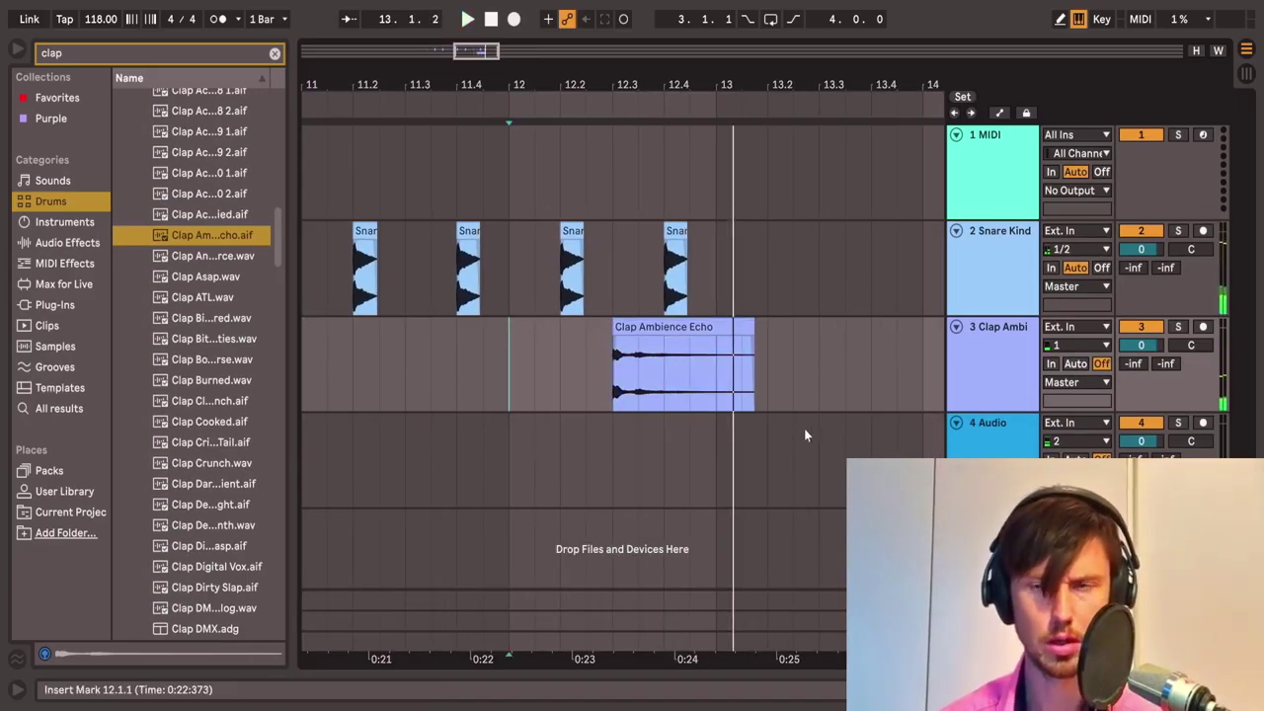
# - Repeat the start of the Clap Ambience Echo clip as four eighth-note hits from 12.3 and play them
pyautogui.click(616, 392)
pyautogui.moveTo(618, 392); pyautogui.dragTo(662, 392)
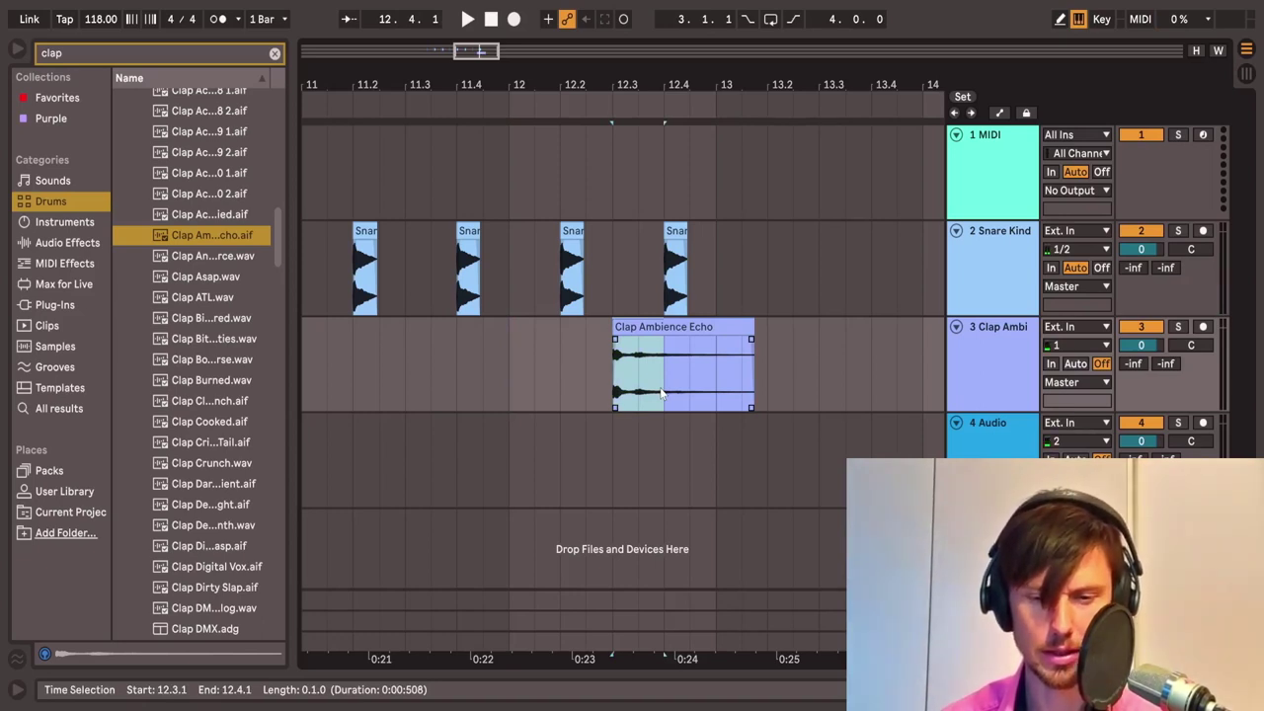
pyautogui.hotkey('ctrl', 'd')
pyautogui.hotkey('ctrl', 'd')
pyautogui.click(625, 383)
pyautogui.press('space')
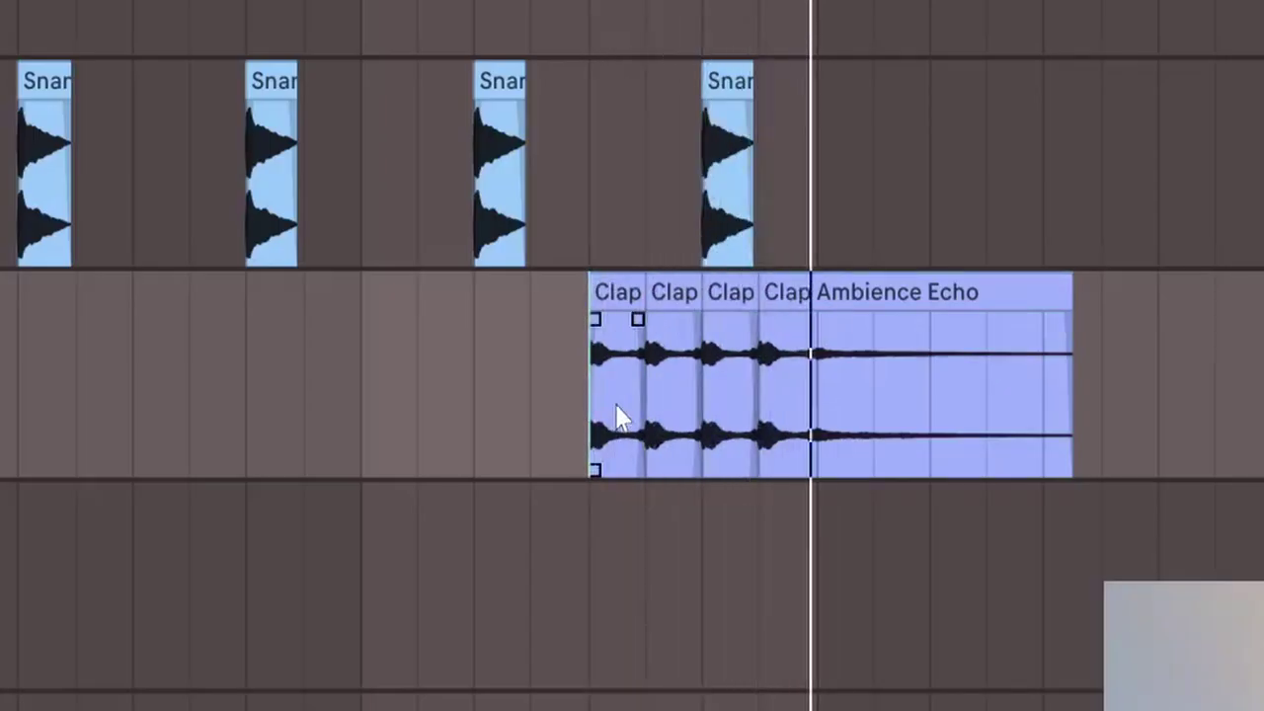
# - Delete the snare hit on beat 4 of bar 12 on track 2 and play the arrangement from bar 9
pyautogui.moveTo(588, 197); pyautogui.dragTo(816, 189)
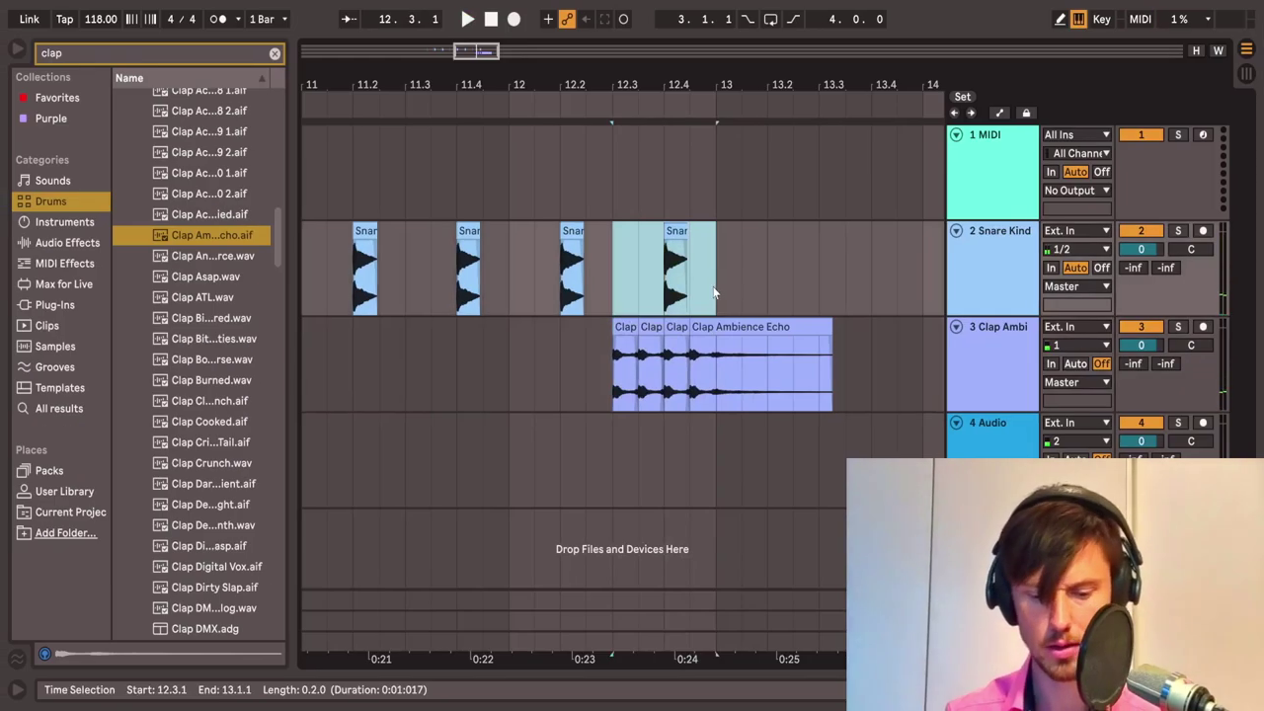
pyautogui.press('Delete')
pyautogui.press('-')
pyautogui.press('-')
pyautogui.press('-')
pyautogui.press('-')
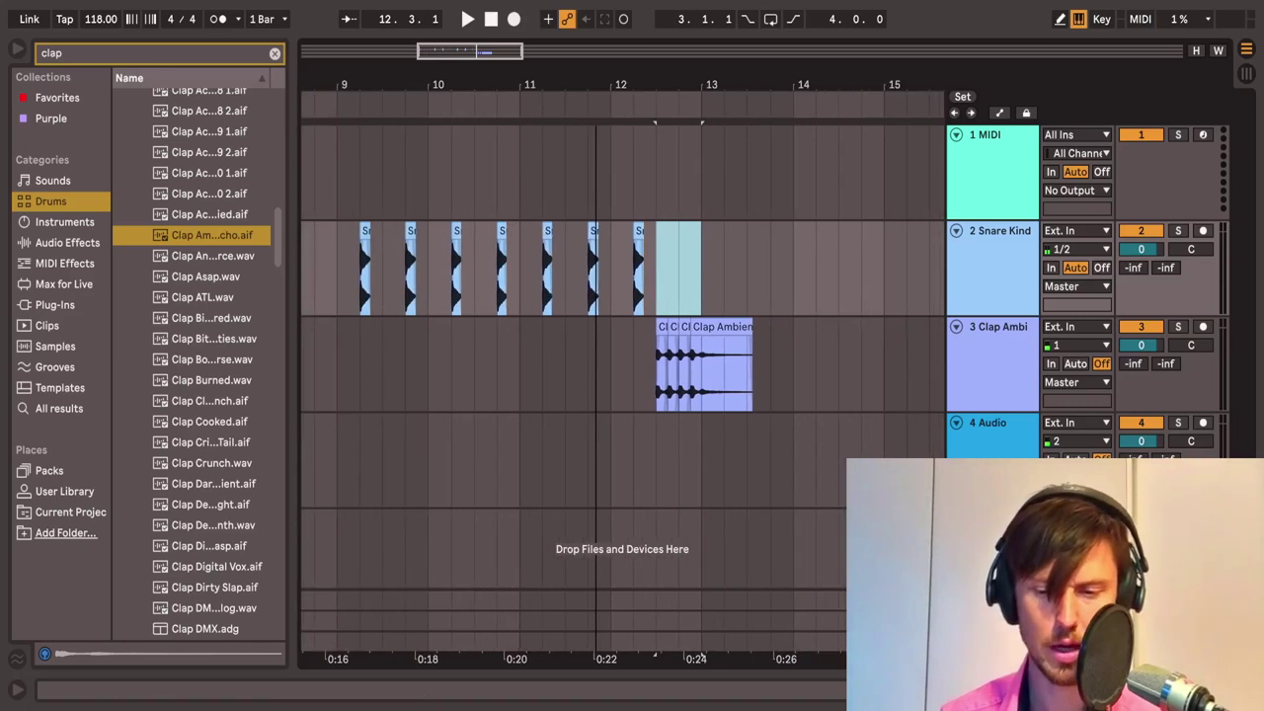
pyautogui.click(347, 363)
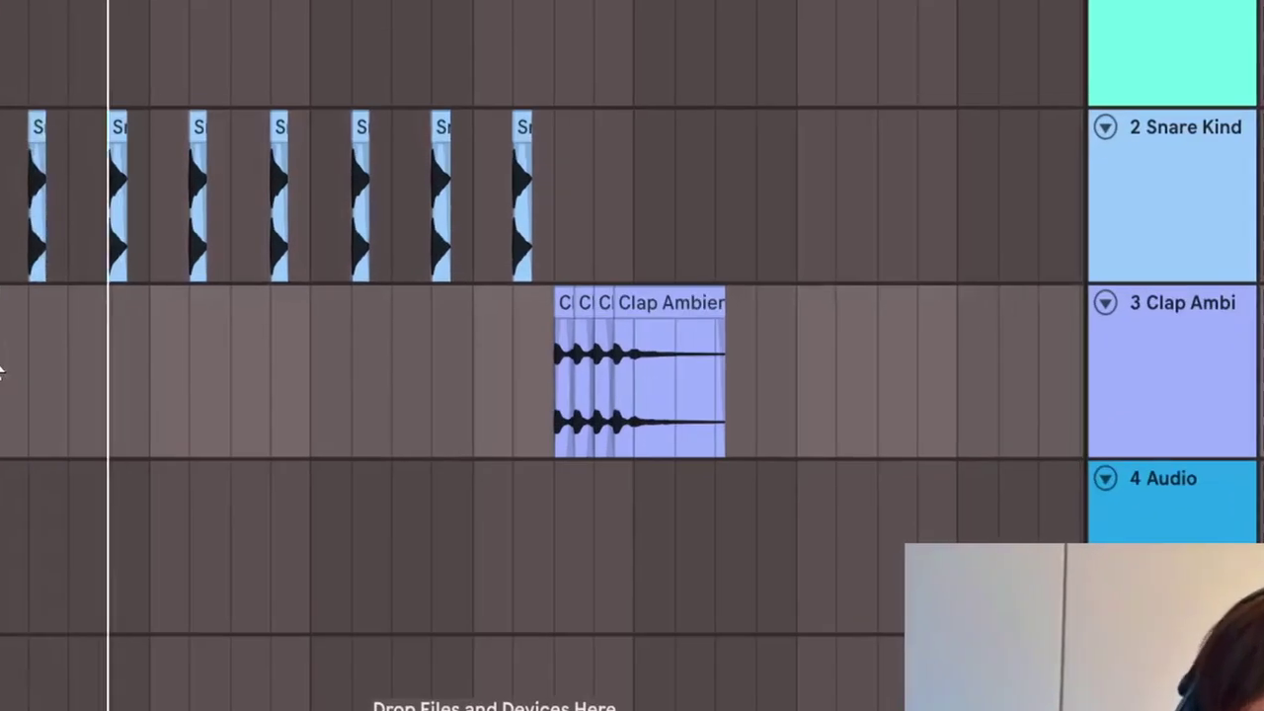
pyautogui.press('space')
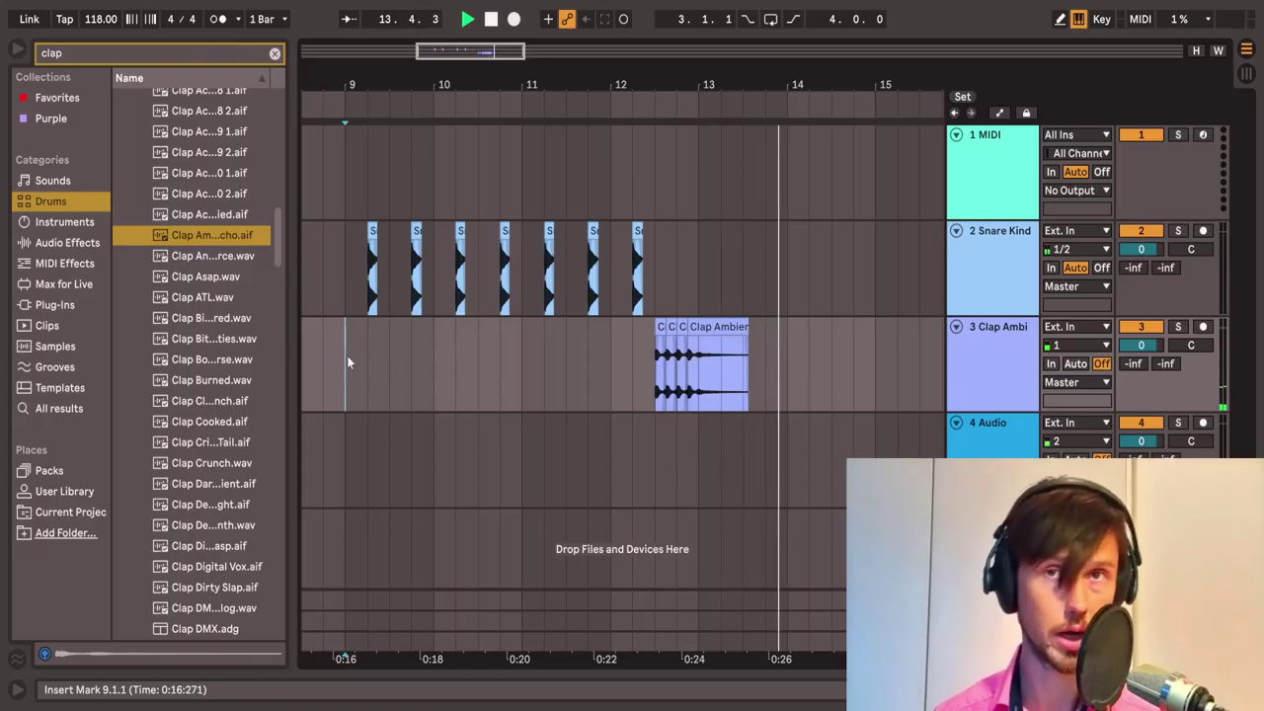
pyautogui.press('space')
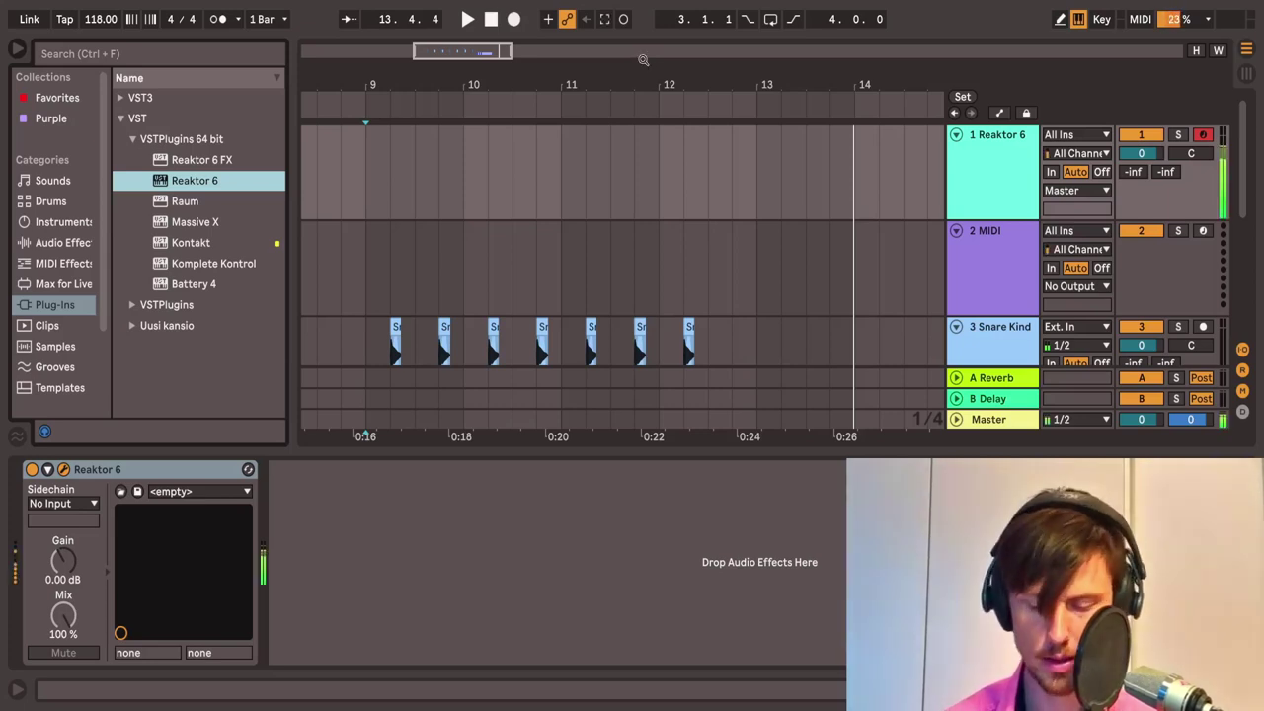
# - Try out the Reaktor 6 Judgement Day bass sound on track 1
pyautogui.press('z')
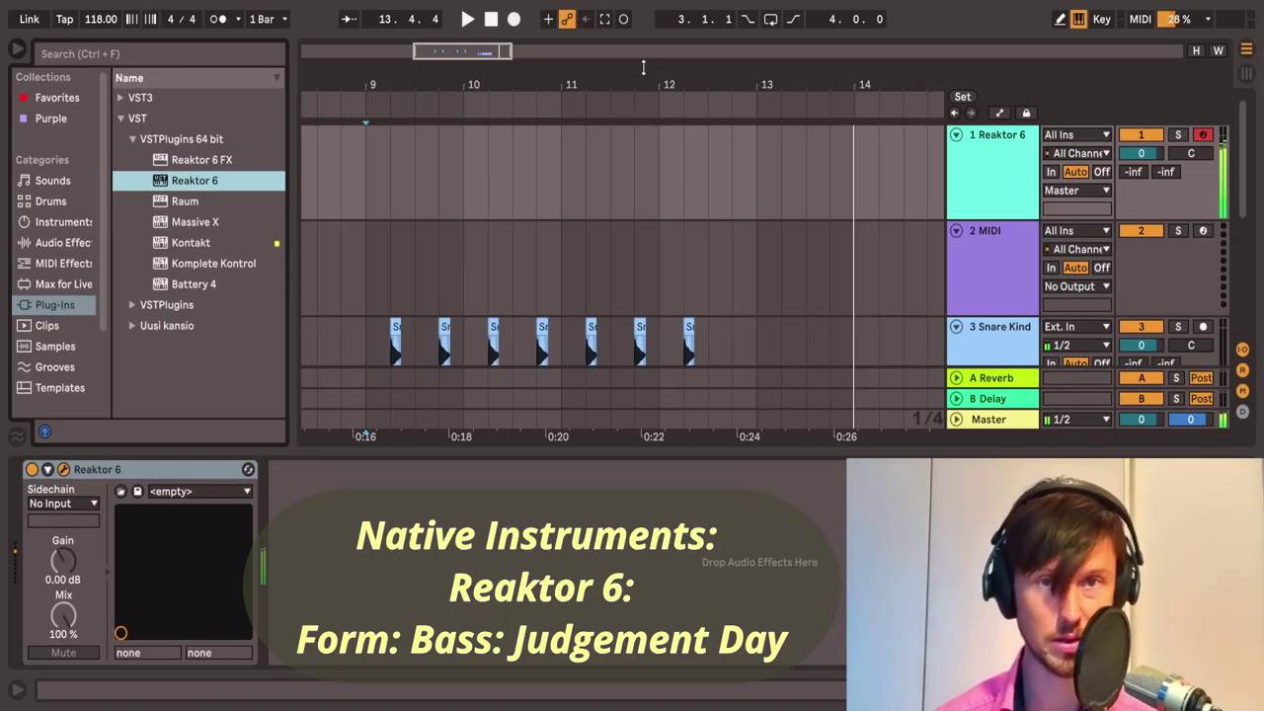
pyautogui.press('z')
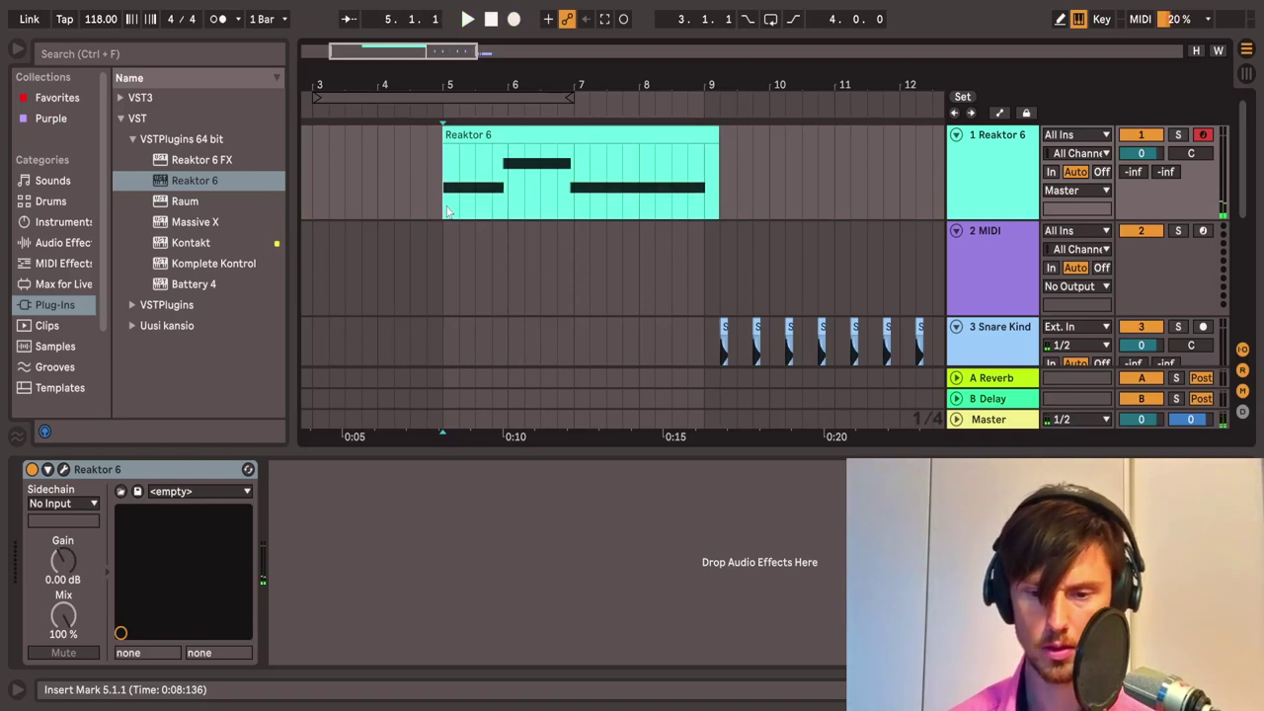
# - In the Reaktor 6 clip, align the D1 note to 2 and the following C1 to 3, and play it from bar 5
pyautogui.doubleClick(447, 212)
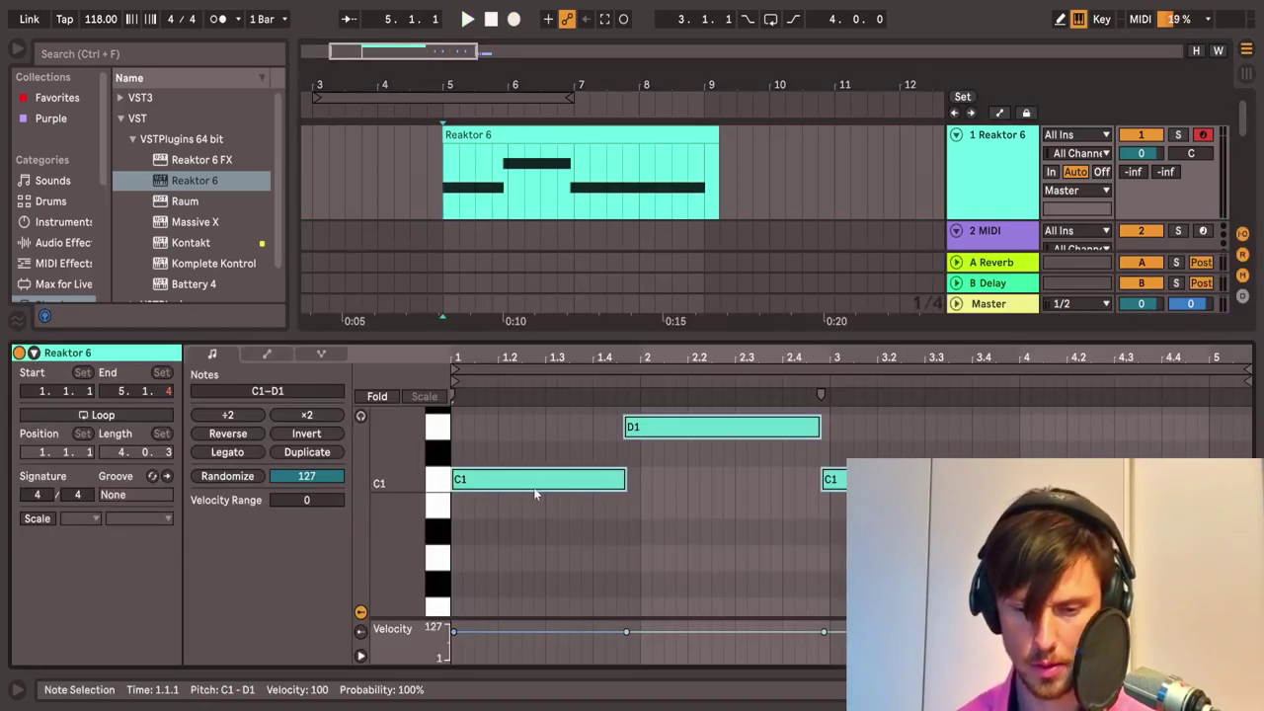
pyautogui.hotkey('ctrl', 'a')
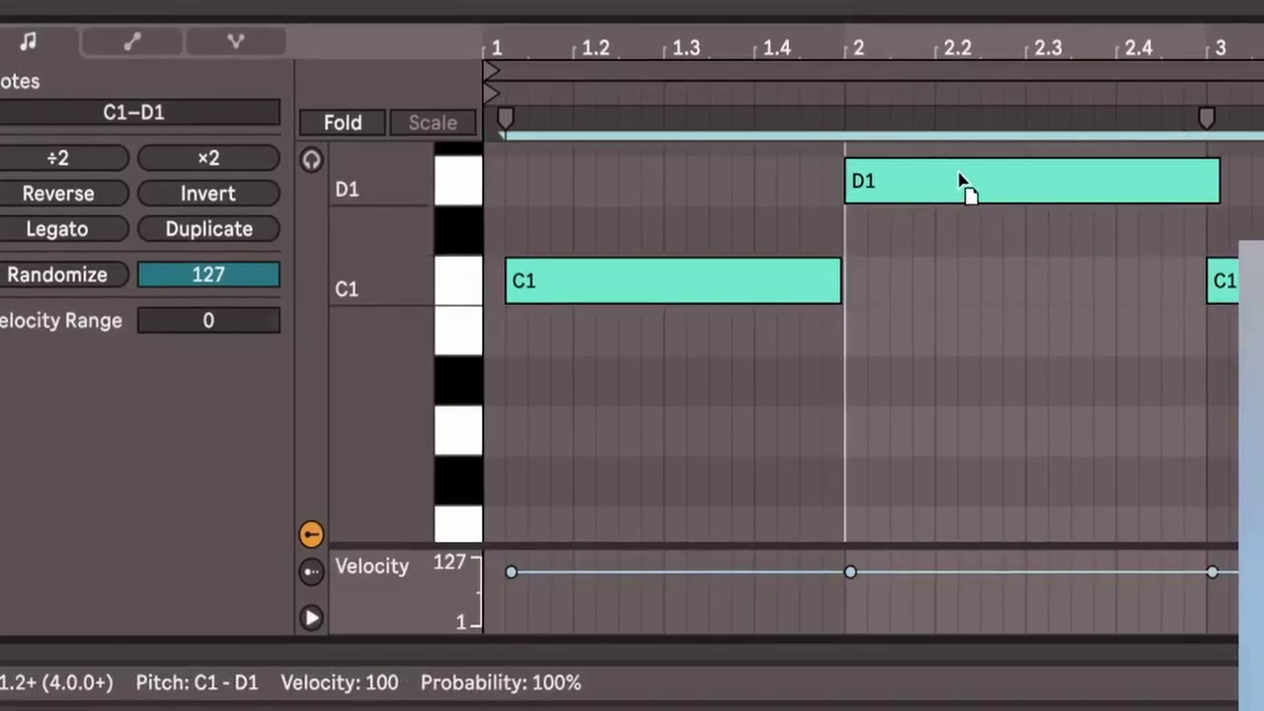
pyautogui.click(713, 289)
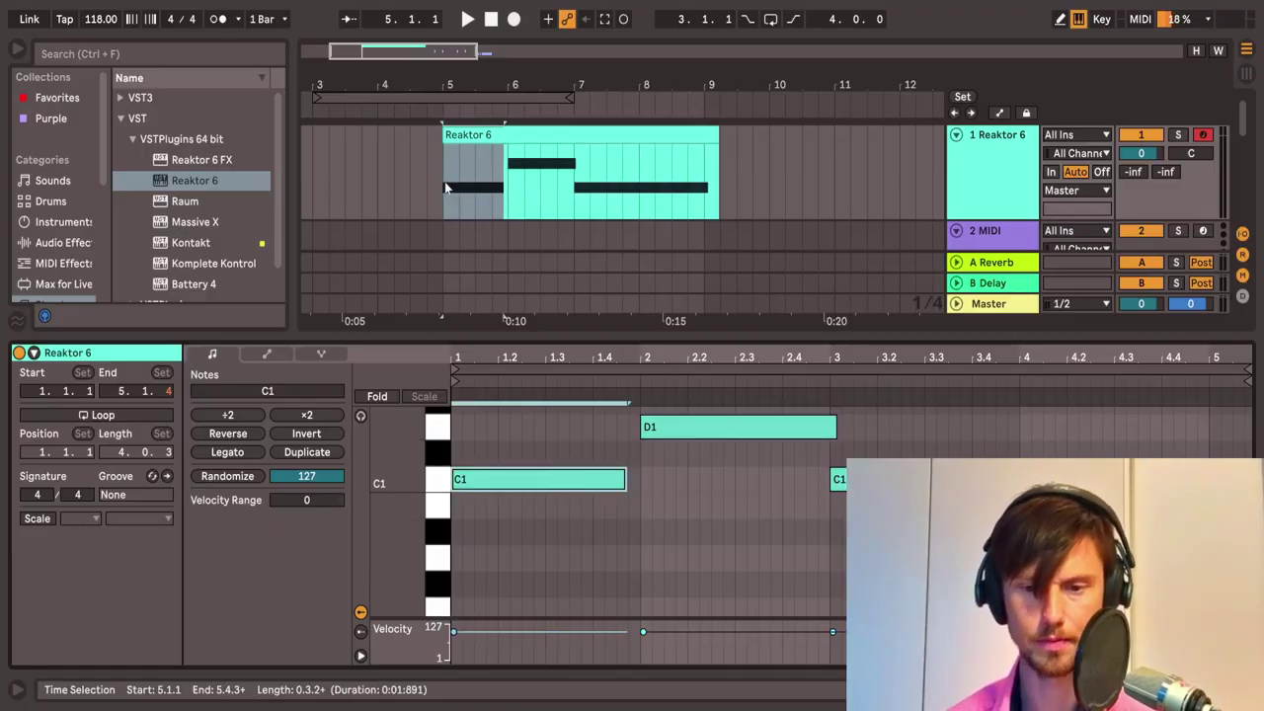
pyautogui.press('space')
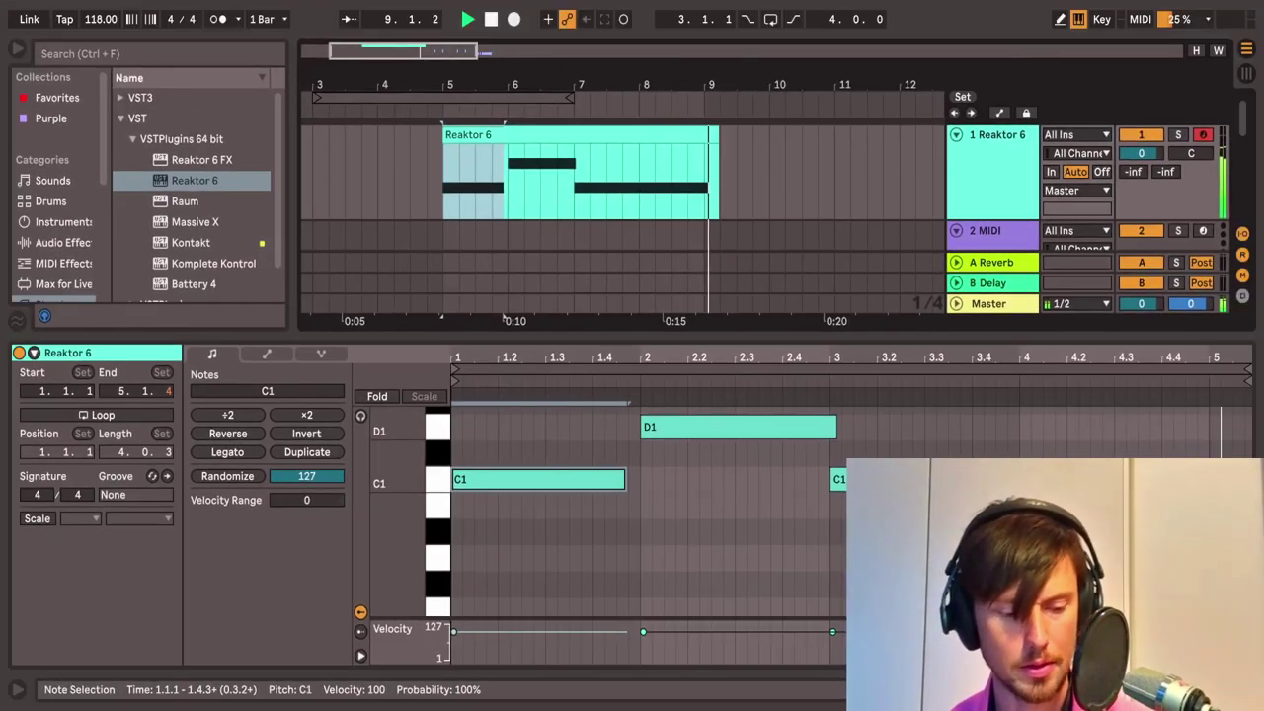
# - Trim the Reaktor 6 clip to end at bar 9 and duplicate it to fill bars 9 through 12
pyautogui.hotkey('ctrl', 'alt', 'l')
pyautogui.moveTo(718, 191); pyautogui.dragTo(705, 190)
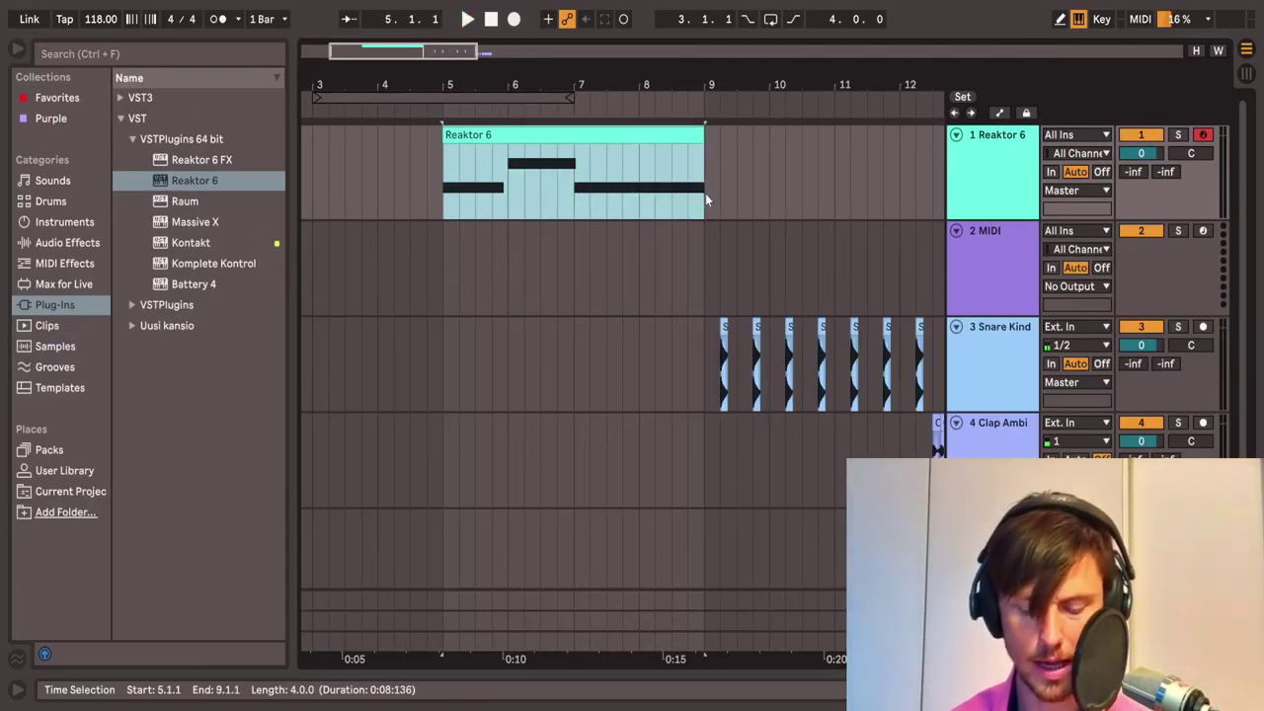
pyautogui.hotkey('ctrl', 'd')
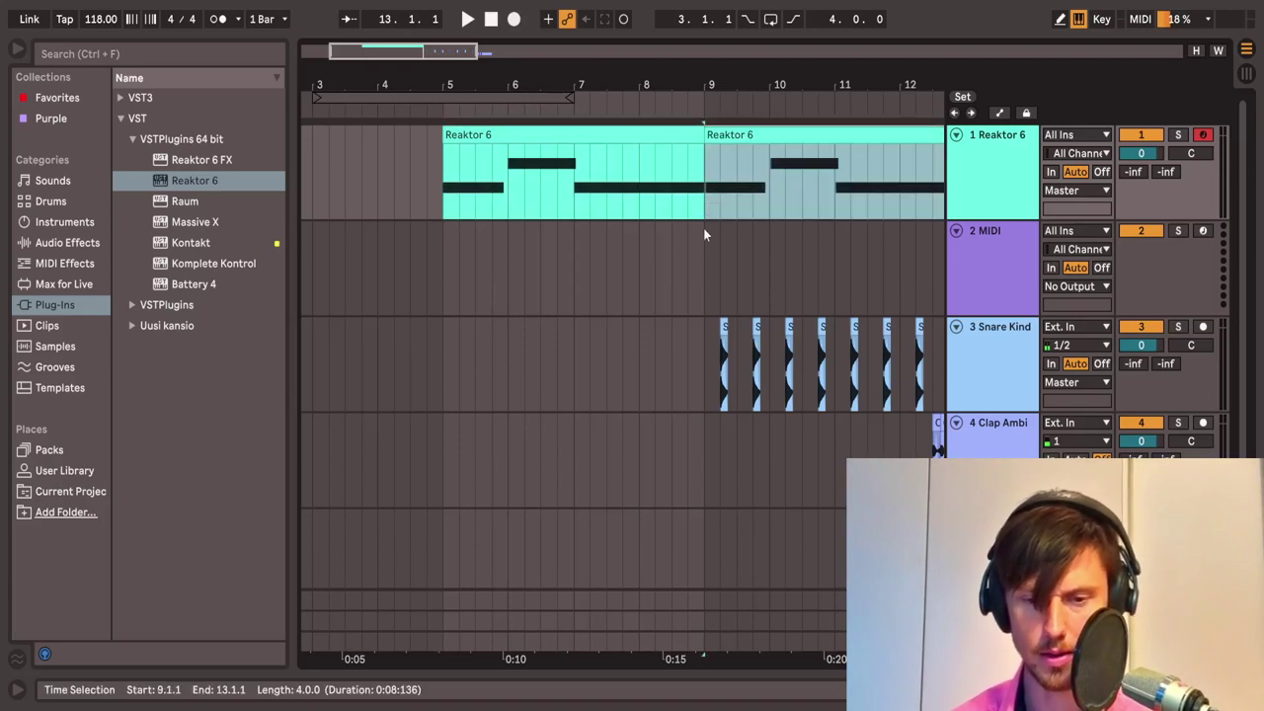
# - Try out the Kontakt Scarbee MM-Bass sound on track 2 and record a bass line there over bars 5 through 8
pyautogui.click(475, 277)
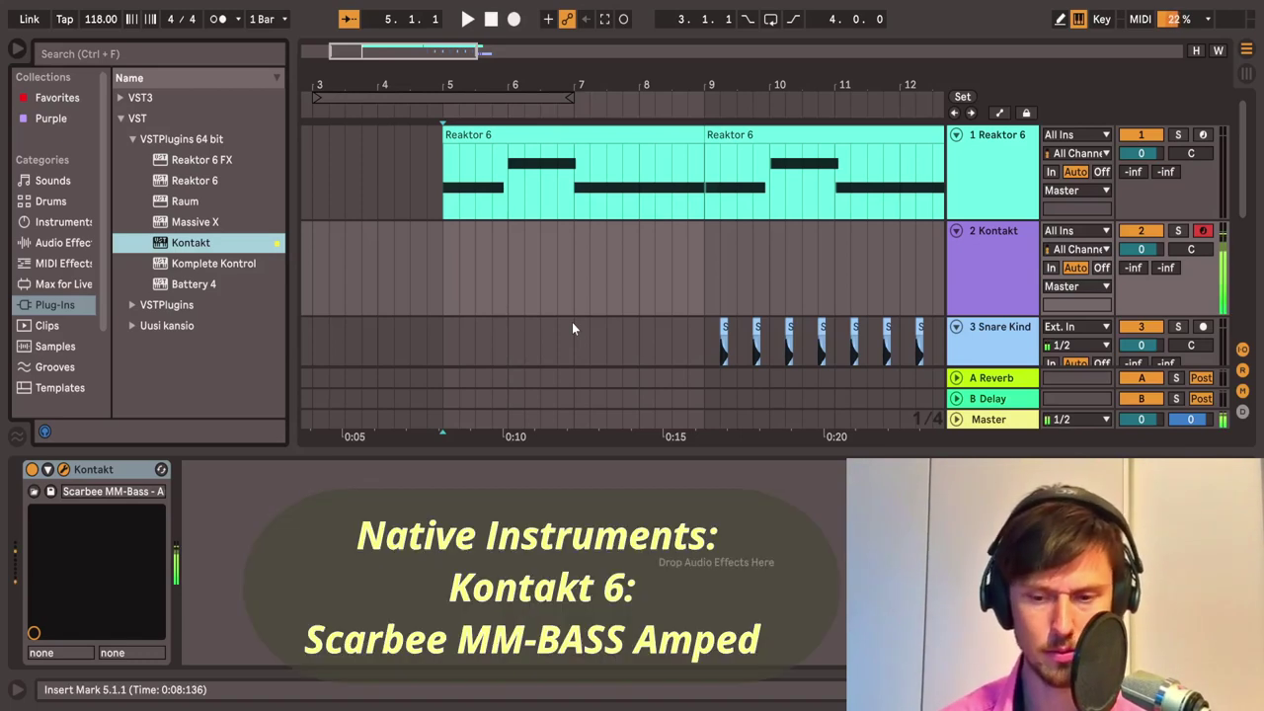
pyautogui.press('z')
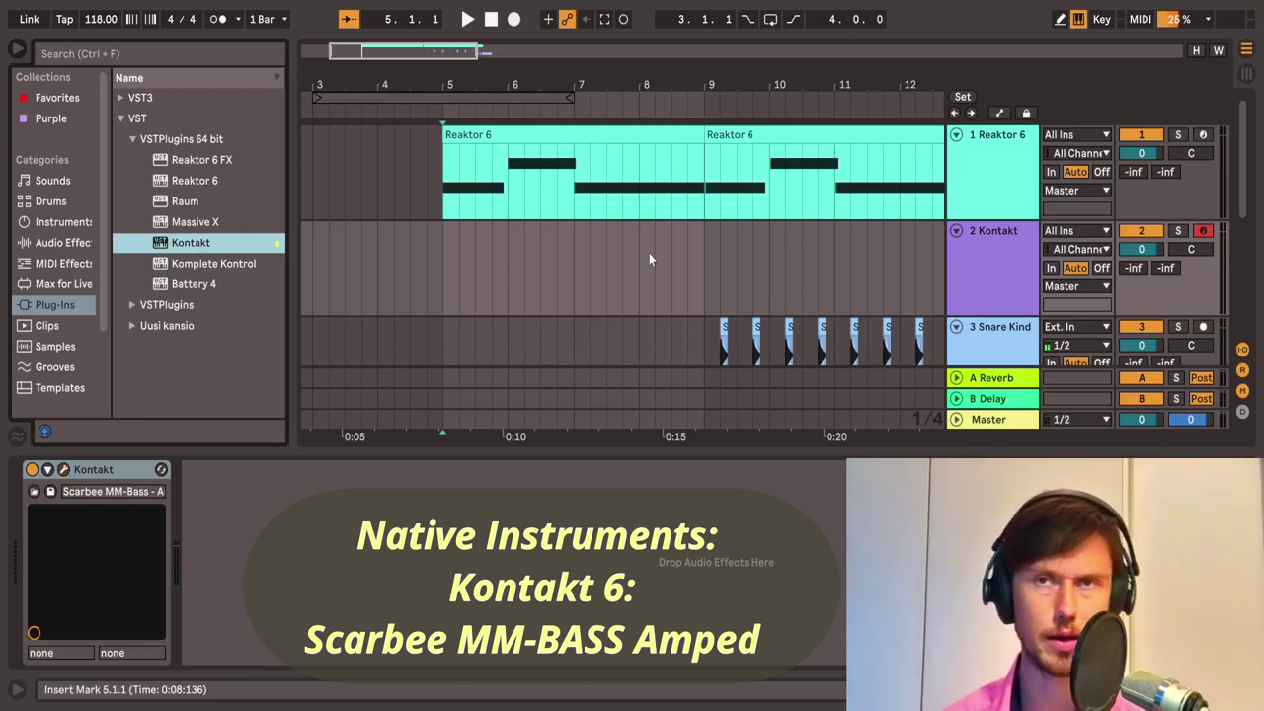
pyautogui.scroll(2, 538, 84)
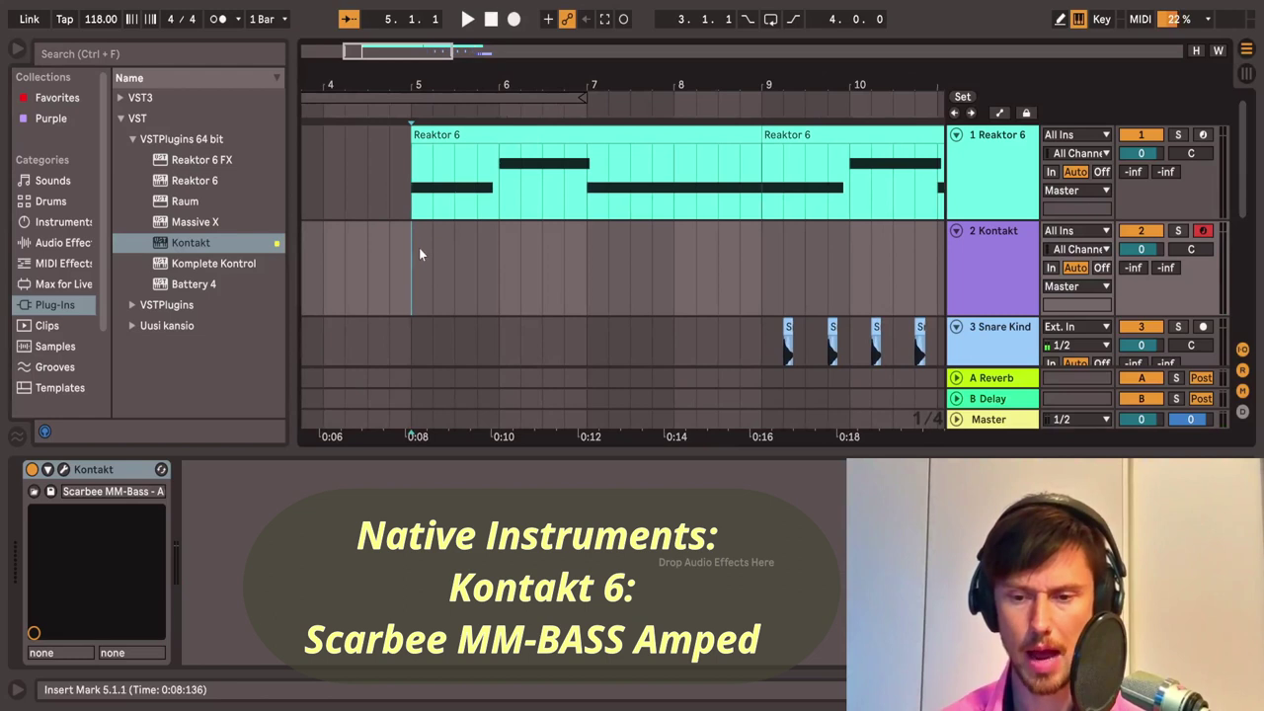
pyautogui.press('space')
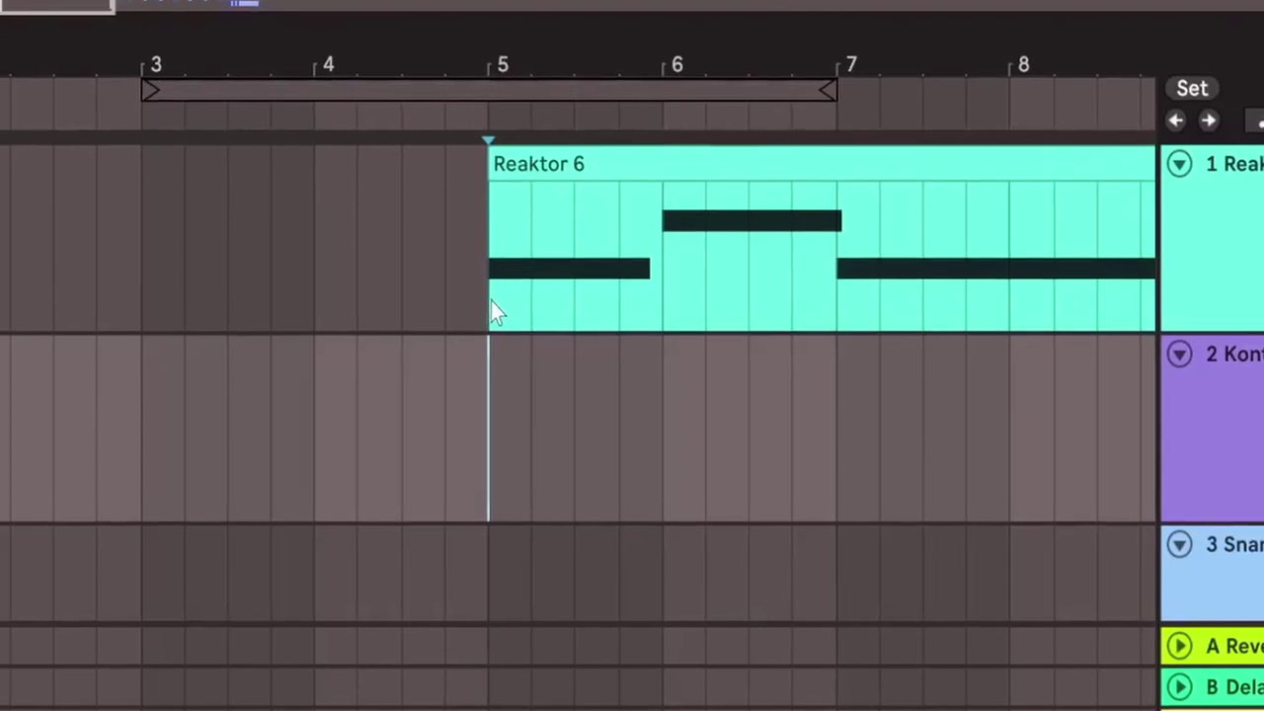
pyautogui.press('F9')
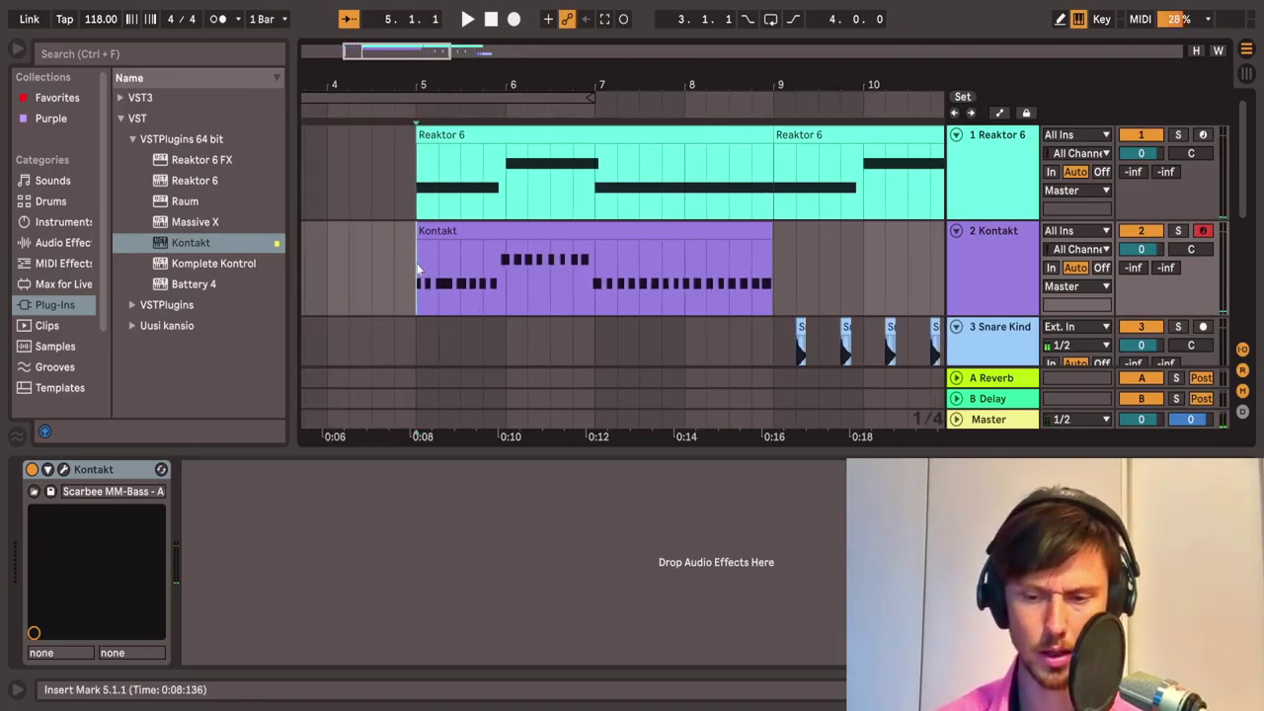
# - Rework the first-bar C2 notes of the Kontakt clip into an even eighth-note pattern aligned to the grid
pyautogui.doubleClick(417, 267)
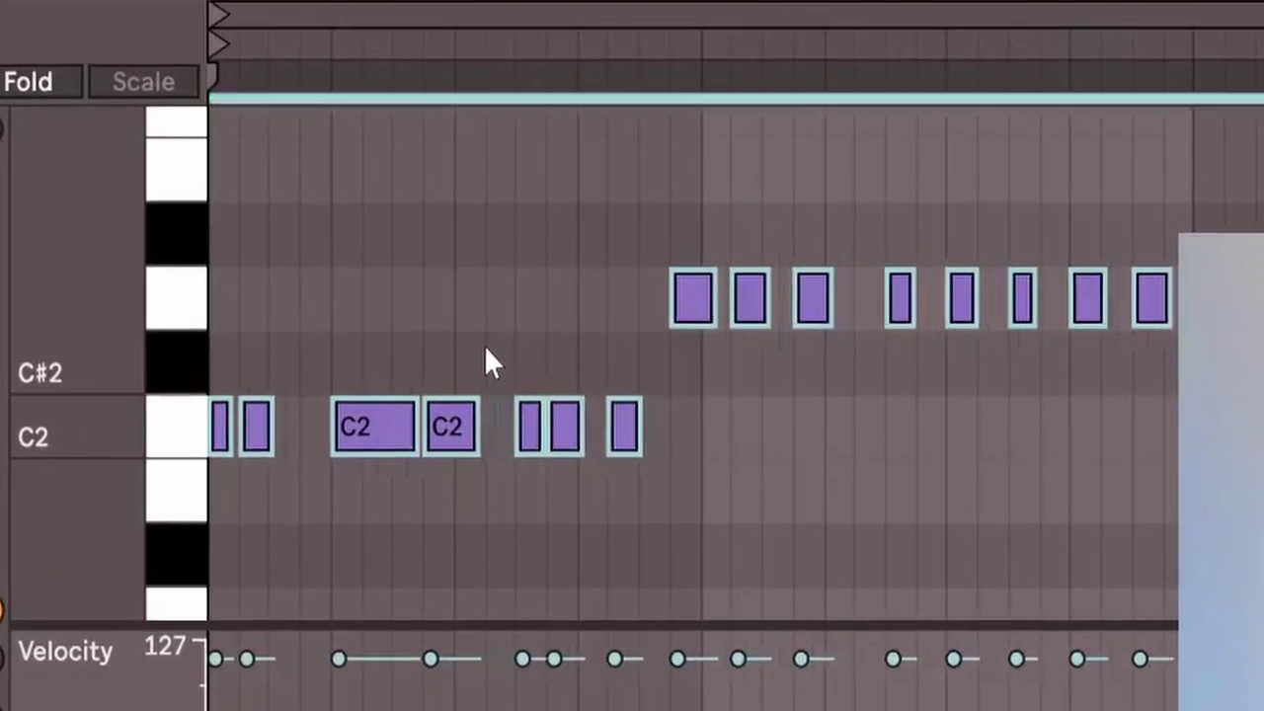
pyautogui.click(229, 470)
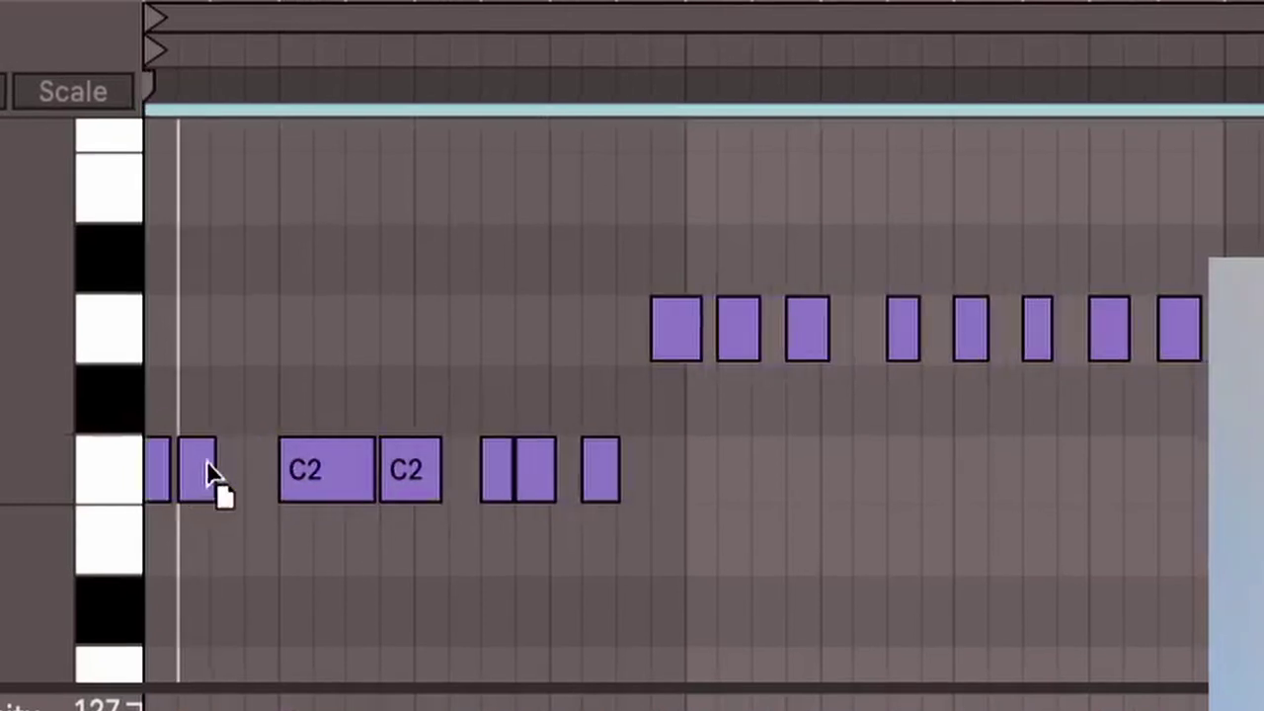
pyautogui.click(196, 479)
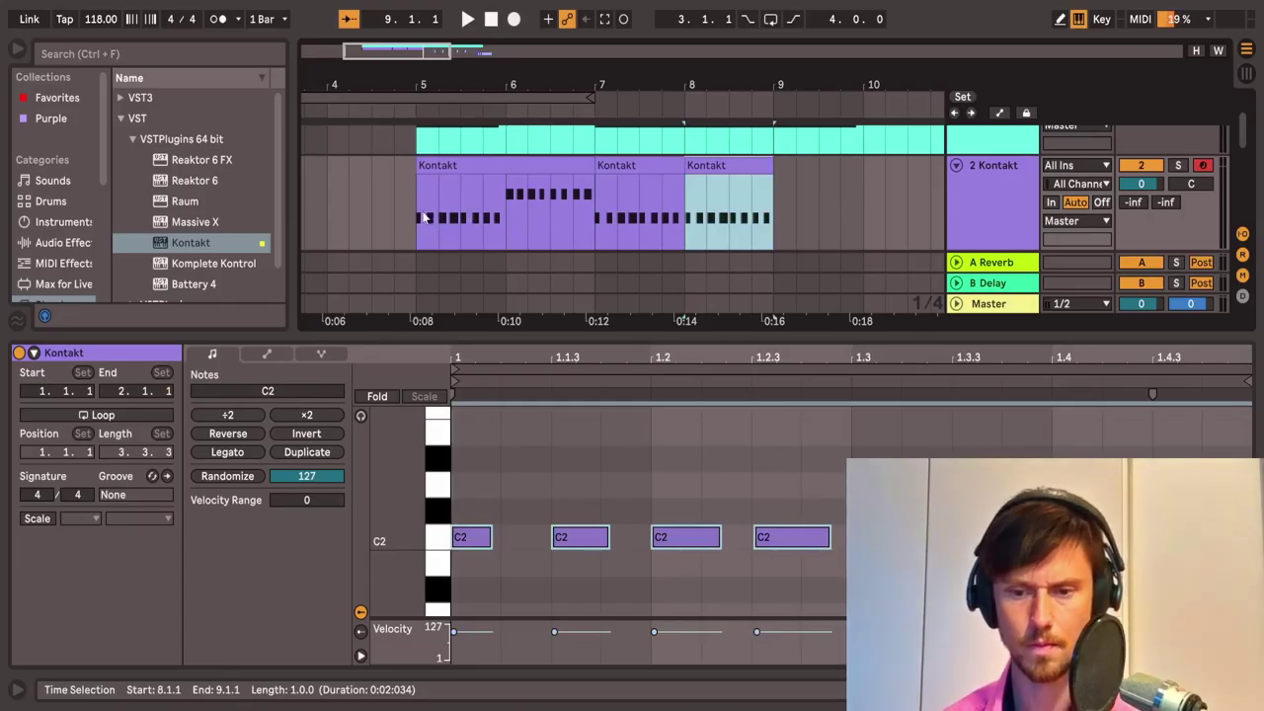
# - Play the edited Kontakt bass line back from bar 5
pyautogui.click(423, 217)
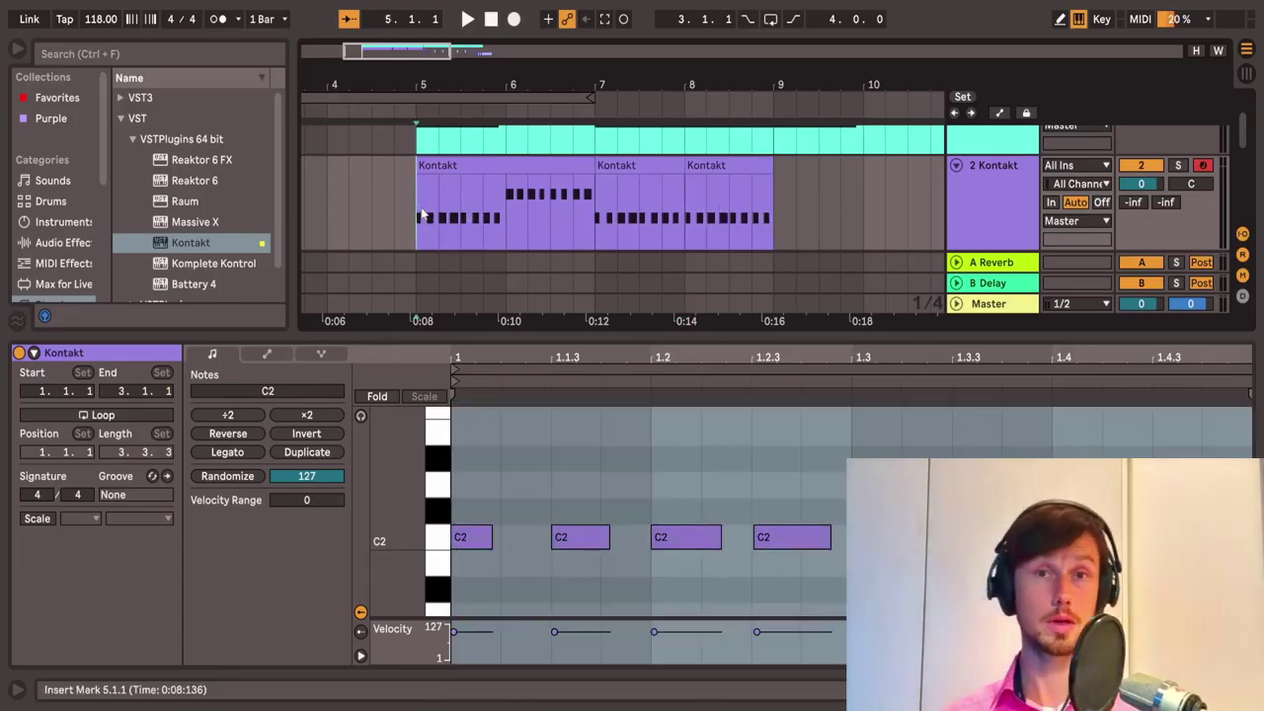
pyautogui.click(419, 201)
pyautogui.press('space')
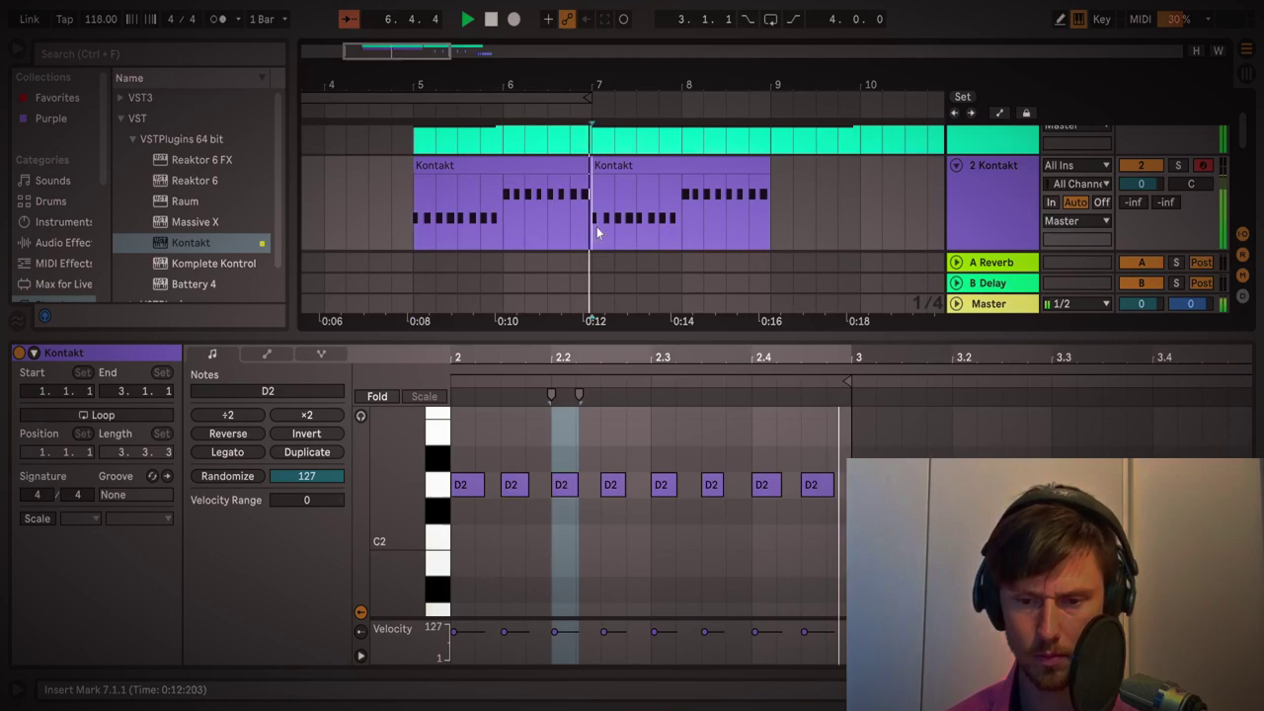
# - Replace bar 8 of the Kontakt bass line with a duplicate of its bar 7 section
pyautogui.scroll(-1, 597, 227)
pyautogui.moveTo(597, 226); pyautogui.dragTo(682, 209)
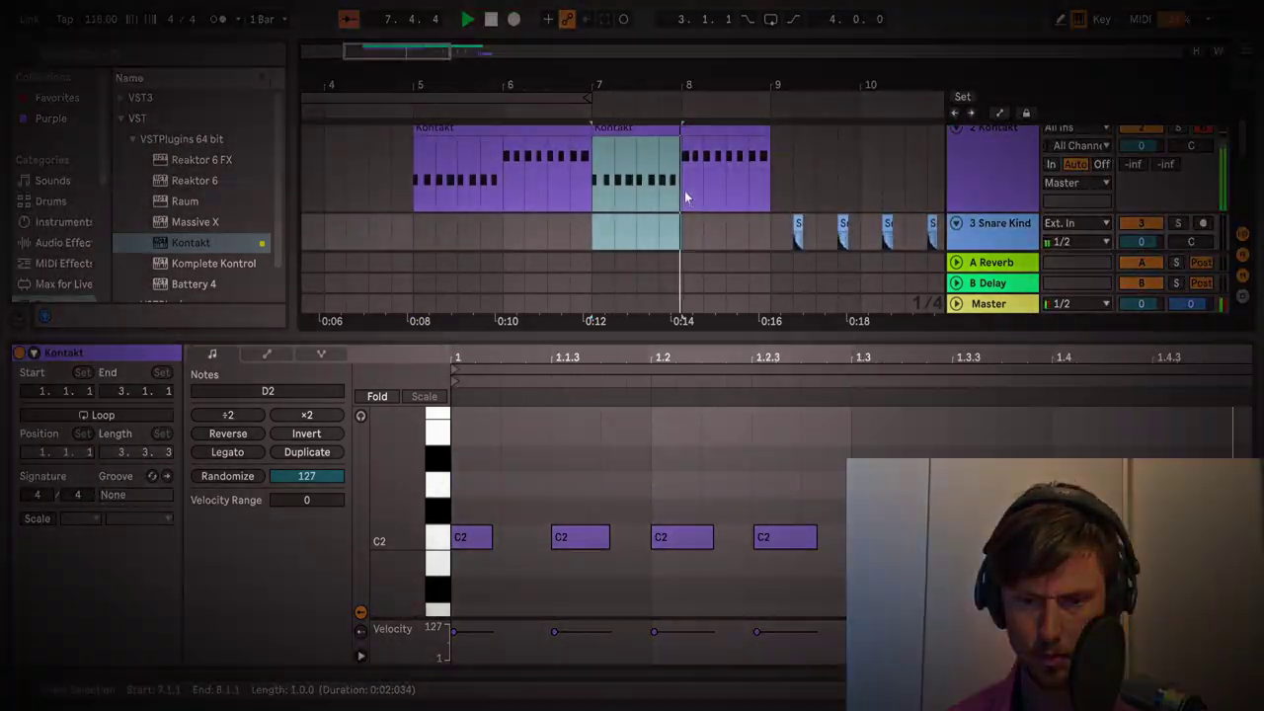
pyautogui.press('Right')
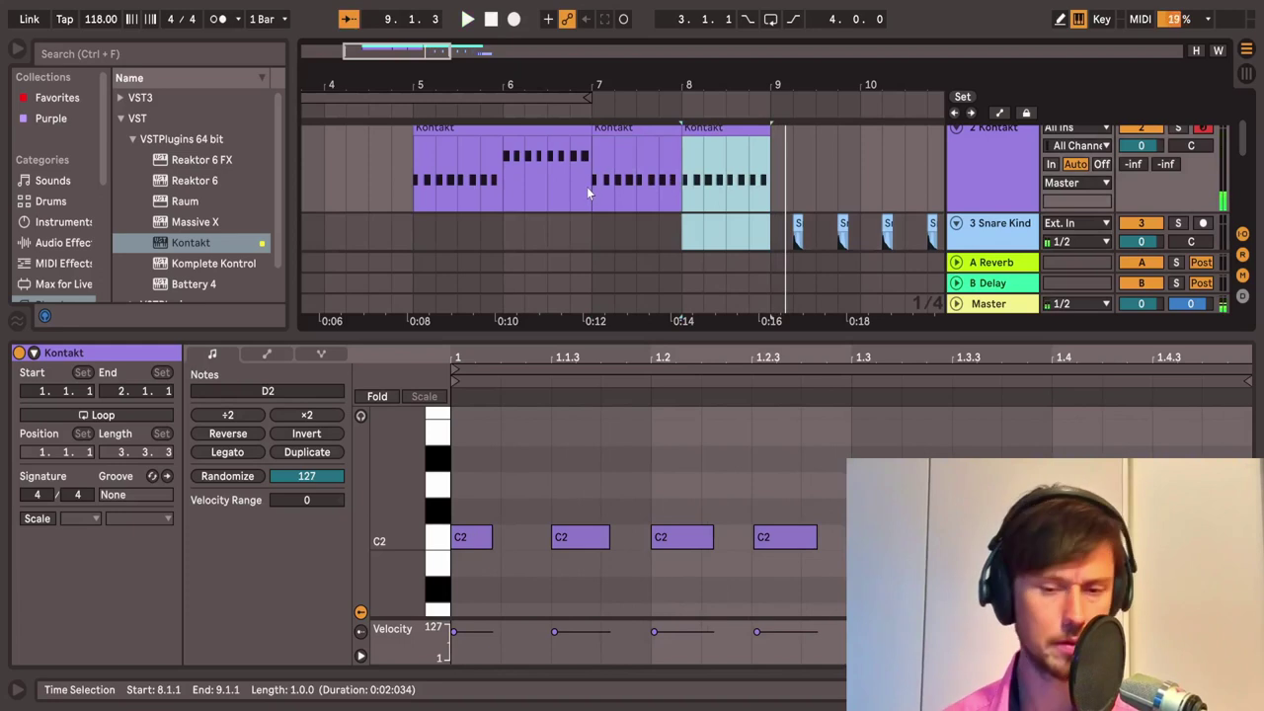
pyautogui.moveTo(616, 223); pyautogui.dragTo(633, 197)
pyautogui.click(841, 170)
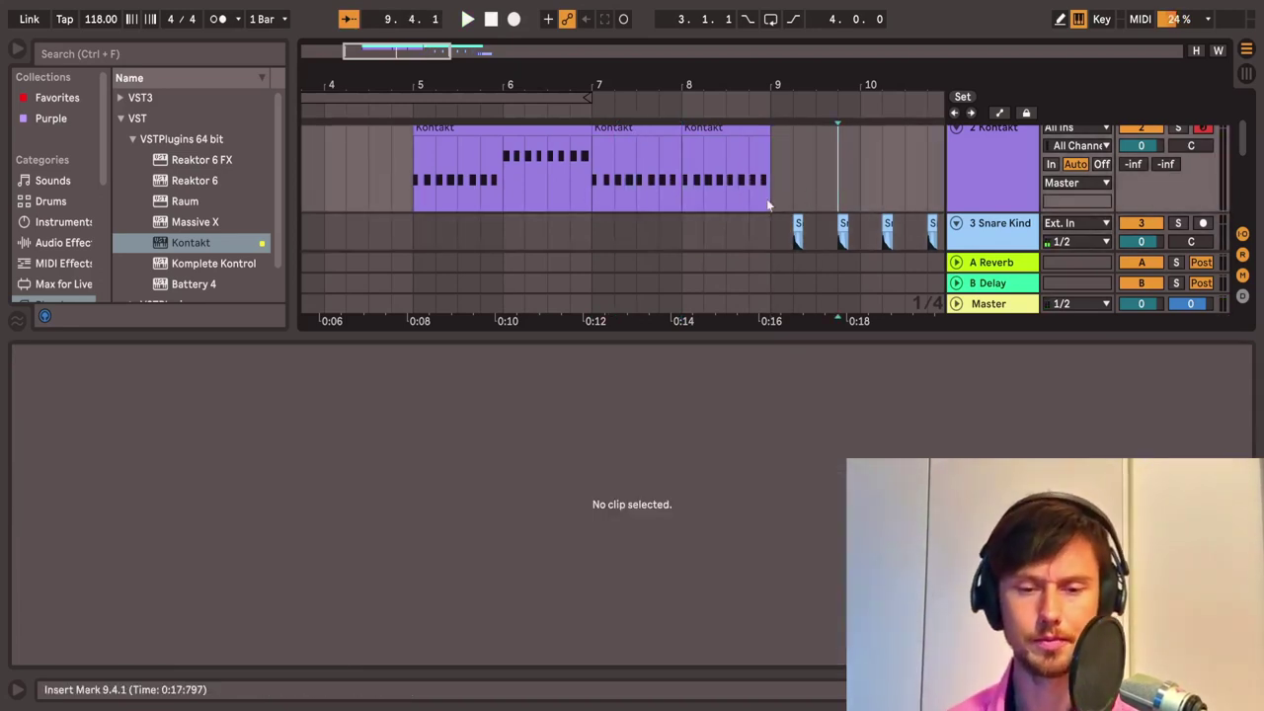
# - Duplicate the Kontakt bass clips of bars 5 through 8 into bars 9 through 12
pyautogui.scroll(2, 841, 170)
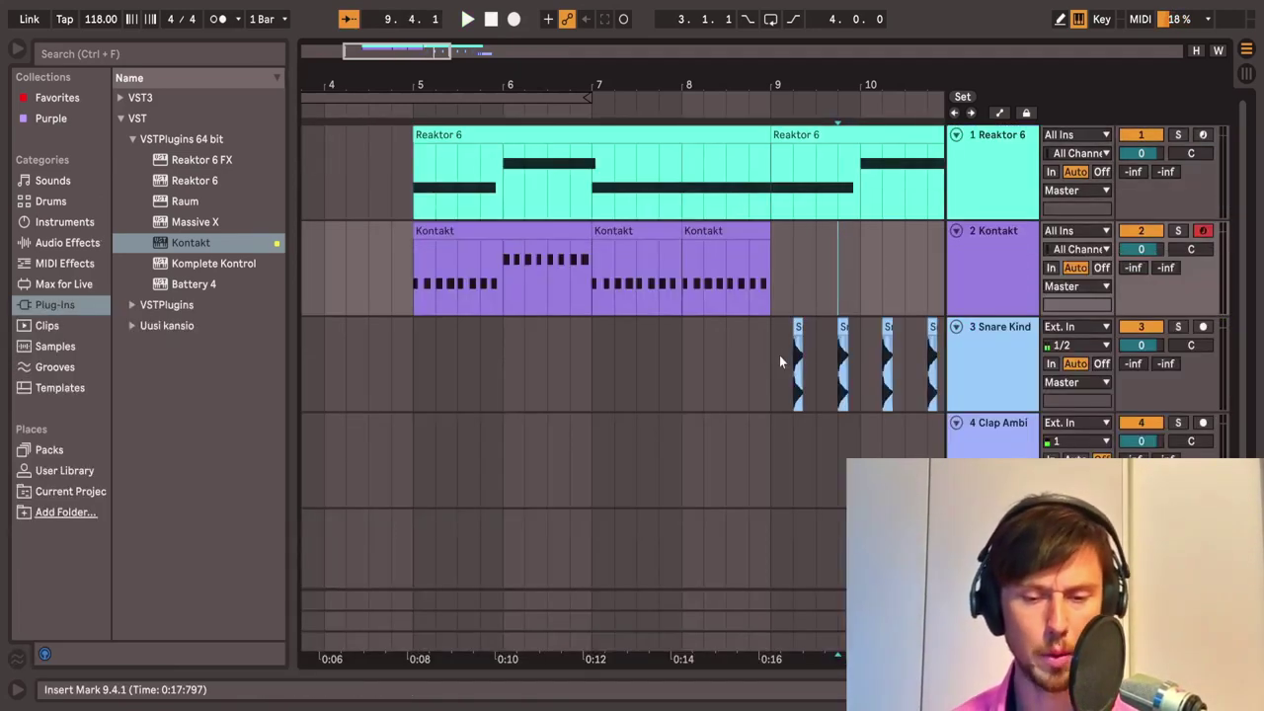
pyautogui.hscroll(2, 779, 355)
pyautogui.scroll(-3, 351, 282)
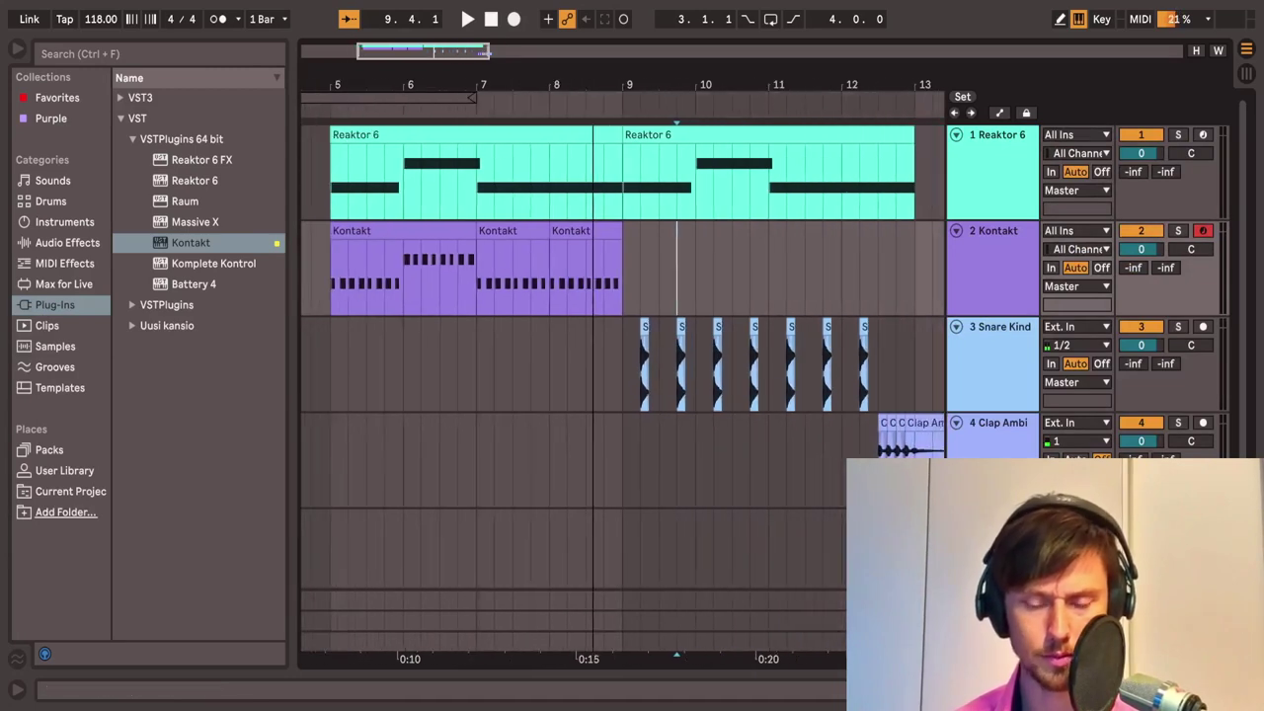
pyautogui.moveTo(351, 281); pyautogui.dragTo(586, 280)
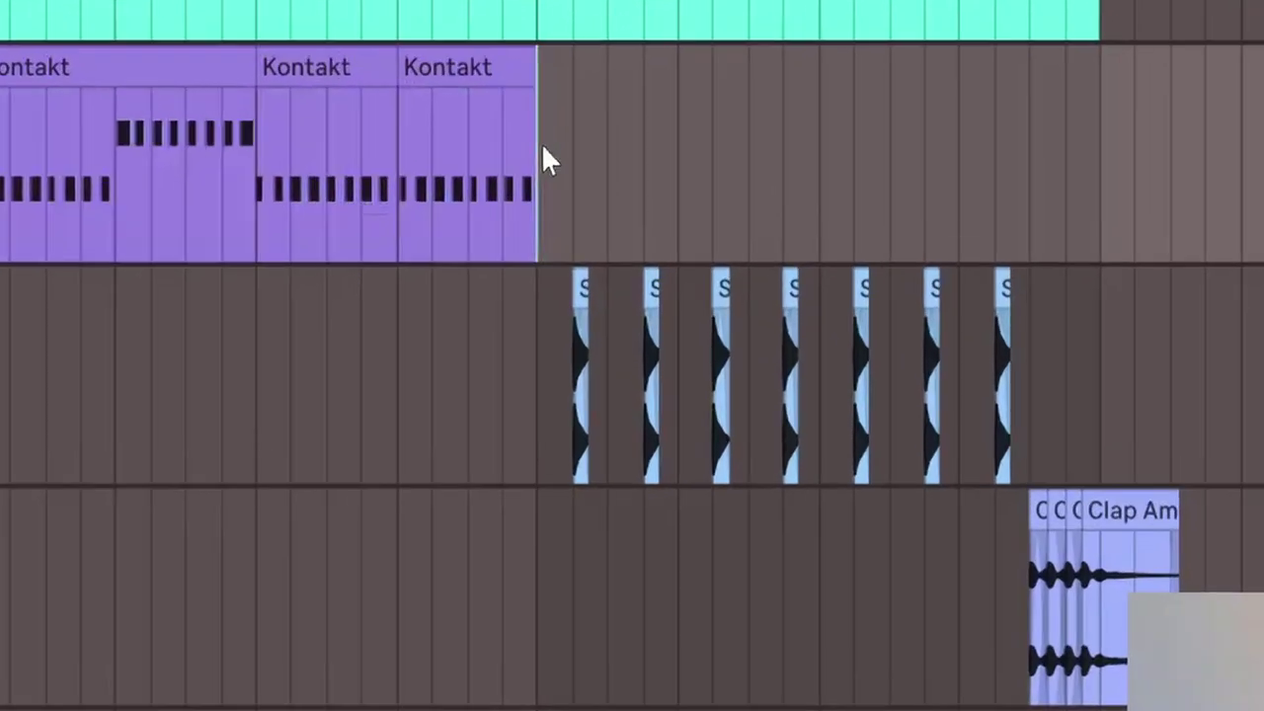
pyautogui.hotkey('ctrl', 'd')
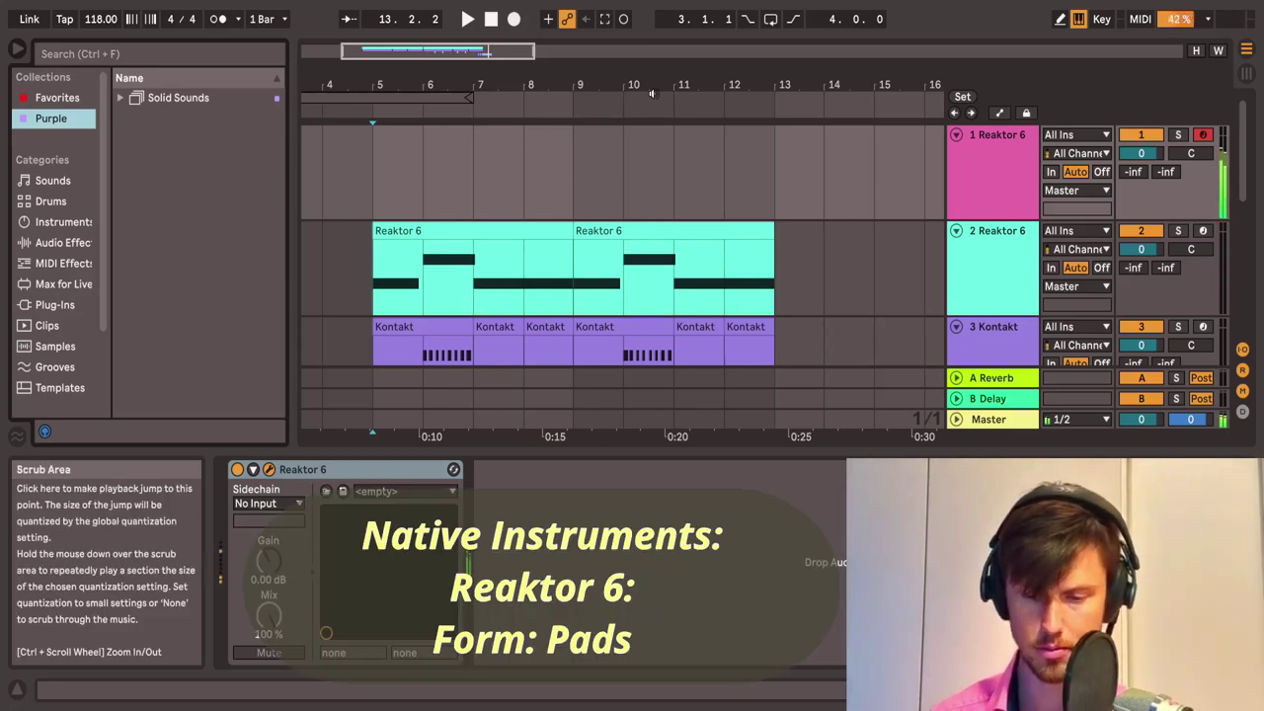
# - Record a chord part from bar 9 through bar 12 on track 1 with the Reaktor 6 Form pad Burnt Toast
pyautogui.press('x')
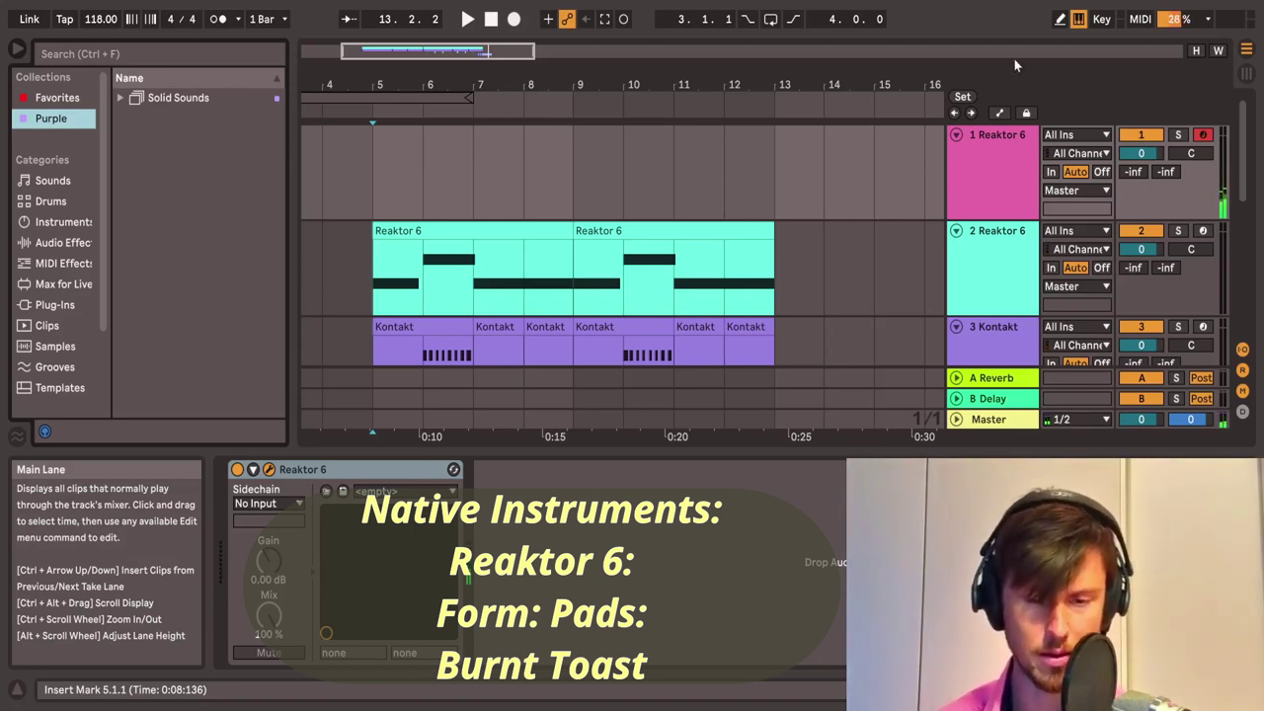
pyautogui.click(563, 237)
pyautogui.click(514, 19)
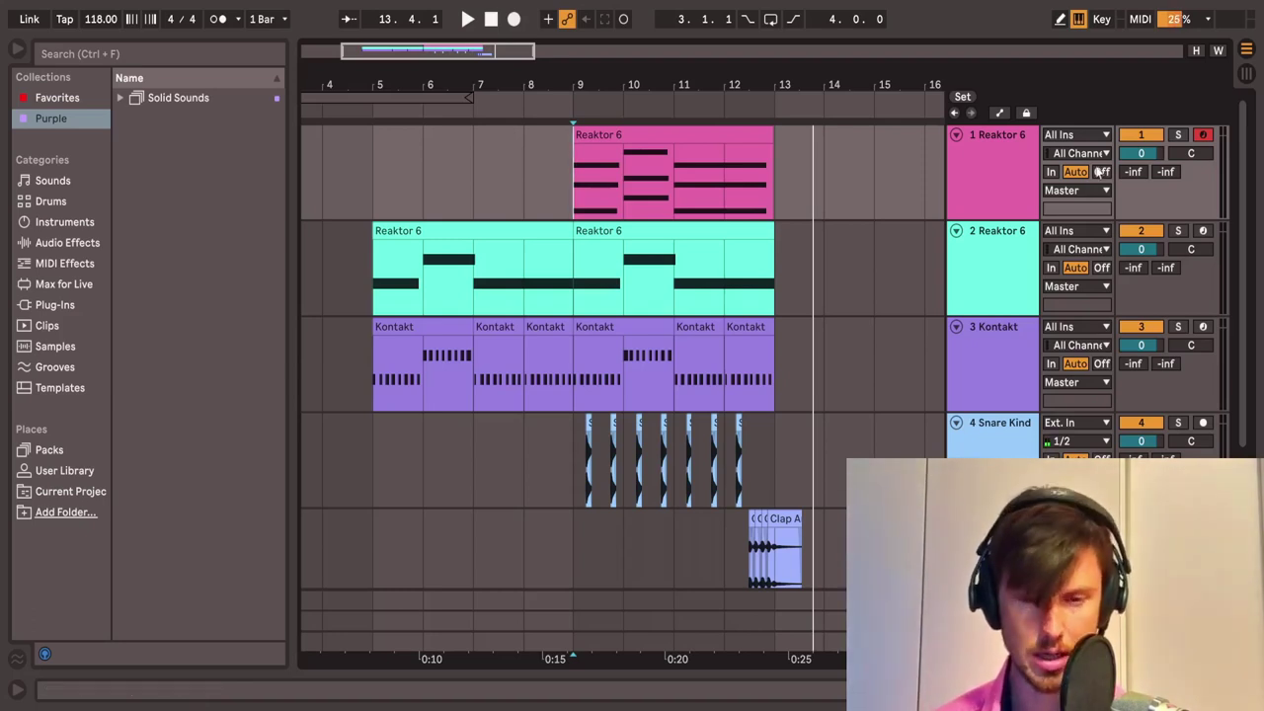
# - Record the same chord progression from bar 9 on a new top track with the Reaktor 6 Form keys sound Holly
pyautogui.click(1002, 182)
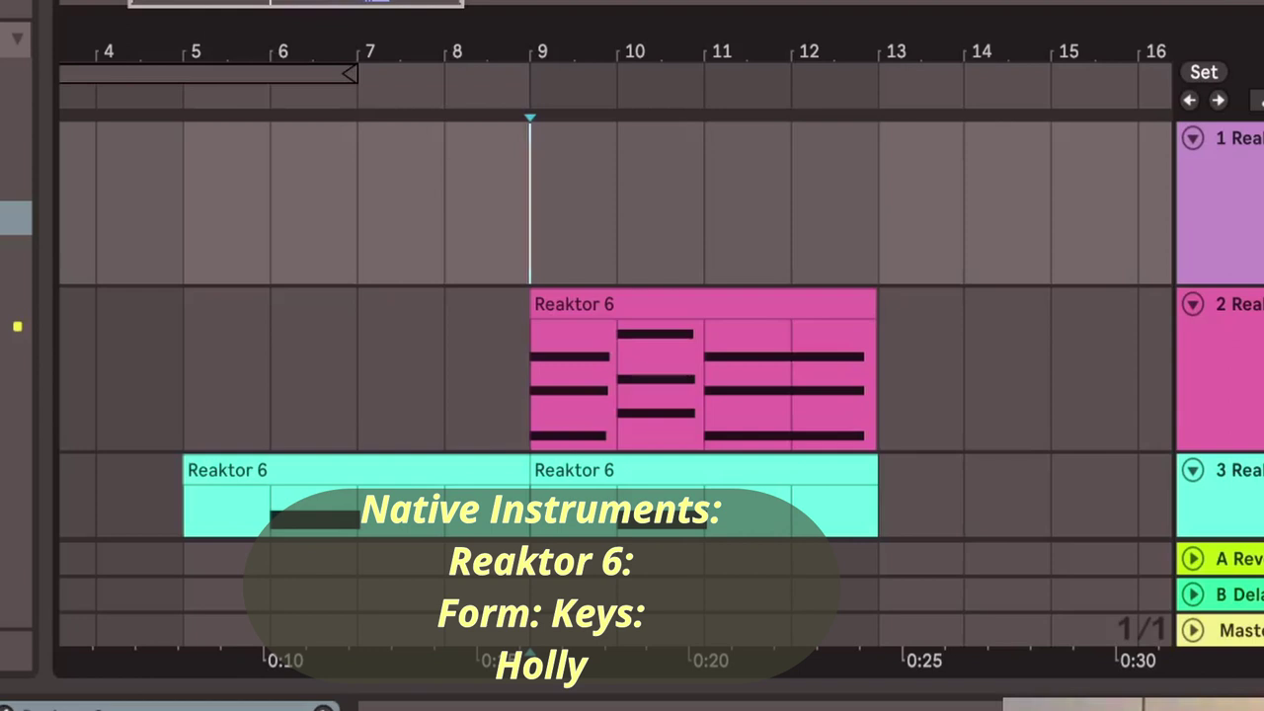
pyautogui.press('F9')
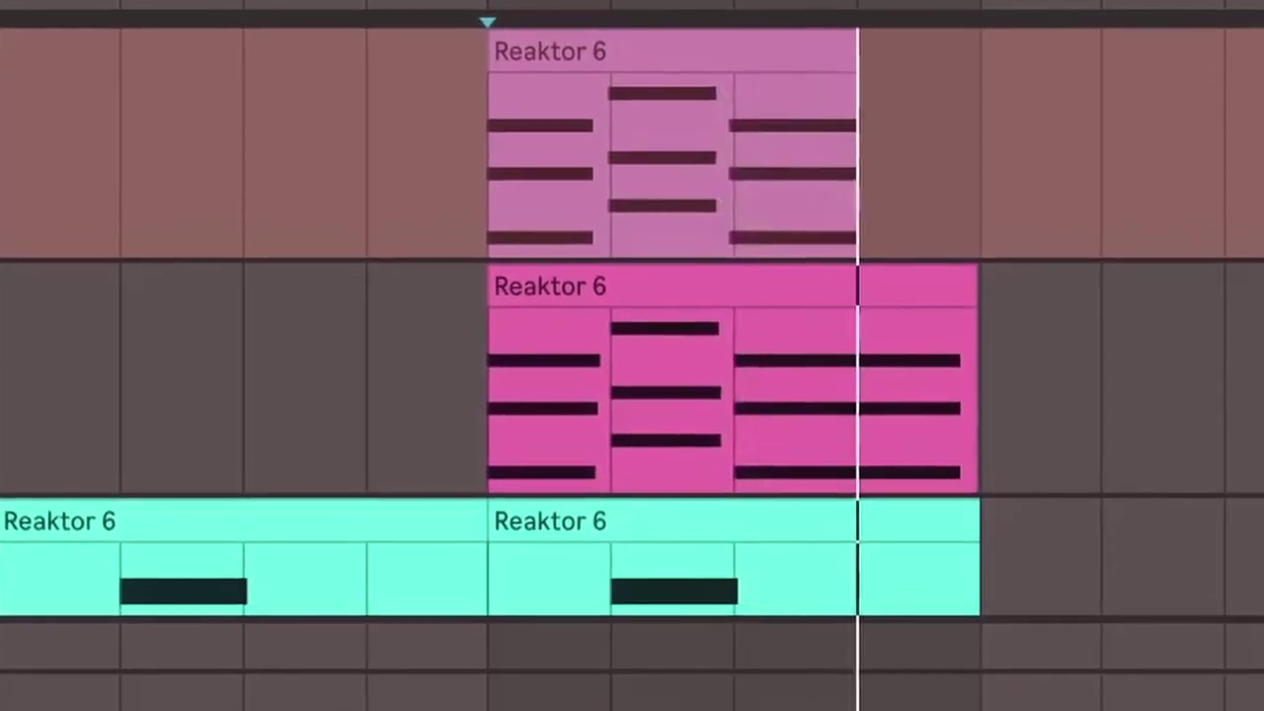
pyautogui.press('space')
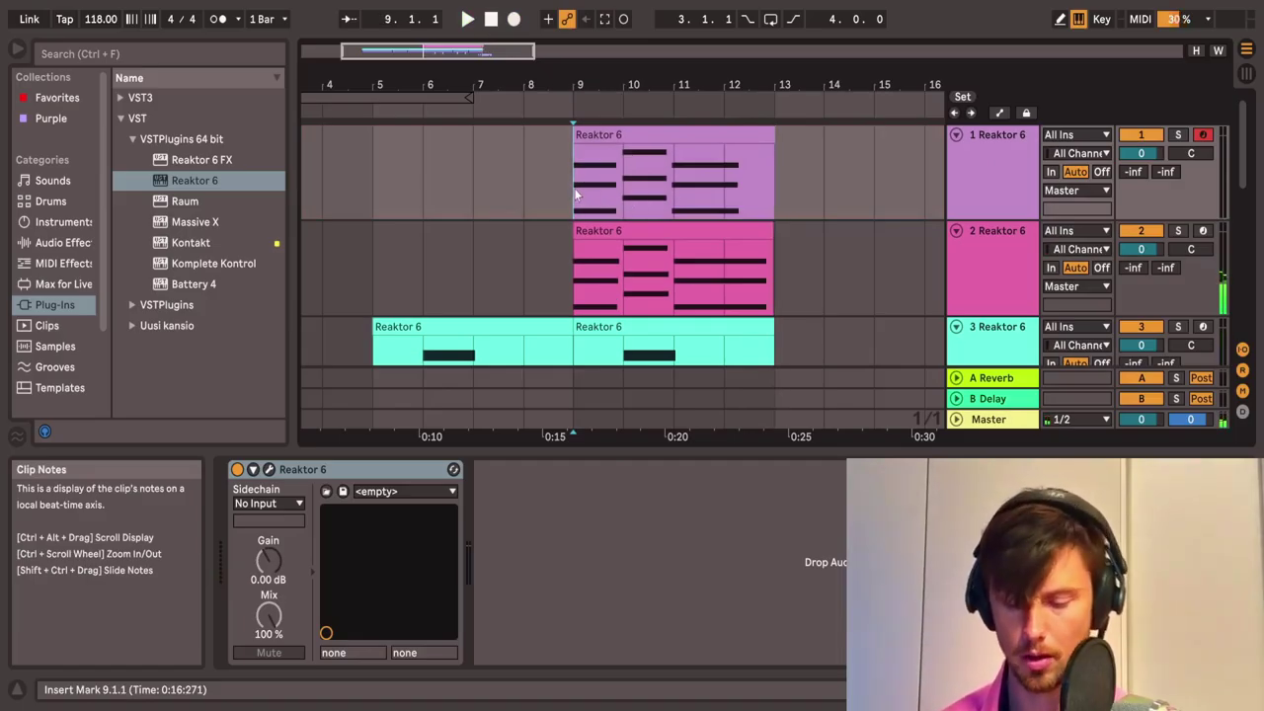
# - Duplicate bars 9 through 12 of the Reaktor 6, Kontakt and snare tracks into bars 13 through 16
pyautogui.hotkey('ctrl', 'alt', 'l')
pyautogui.scroll(-3, 905, 314)
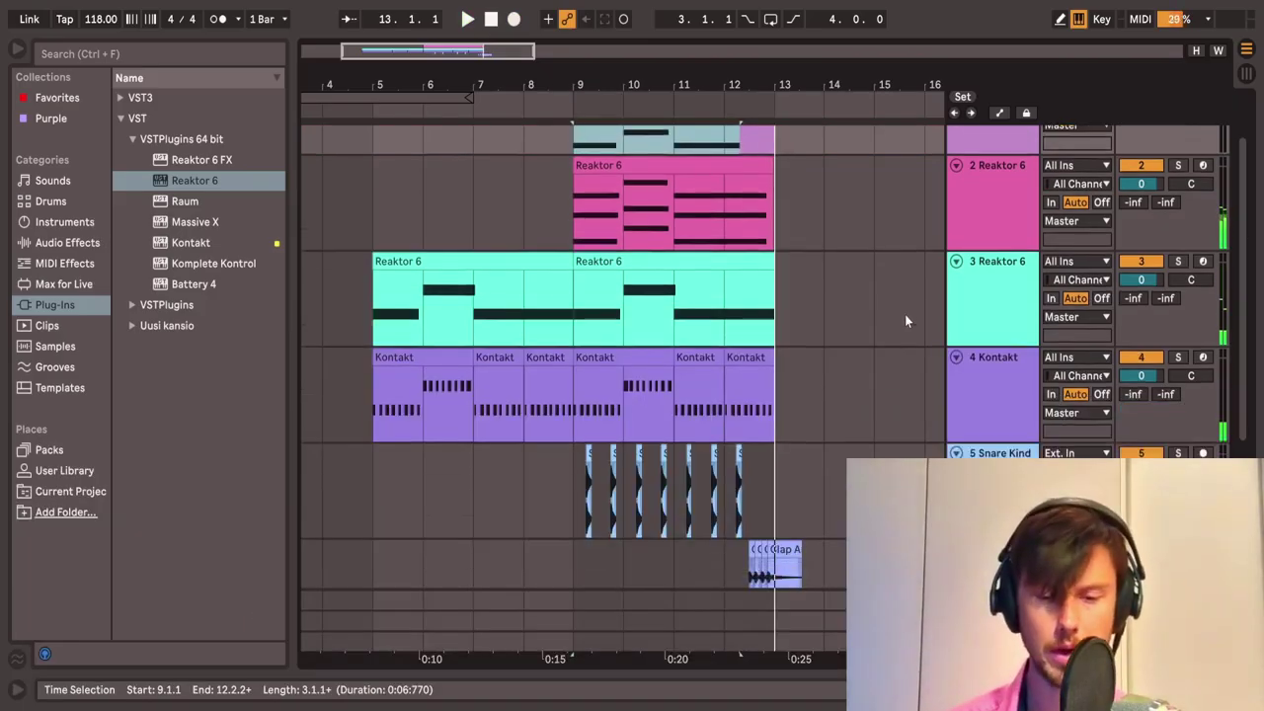
pyautogui.moveTo(573, 182); pyautogui.dragTo(774, 280)
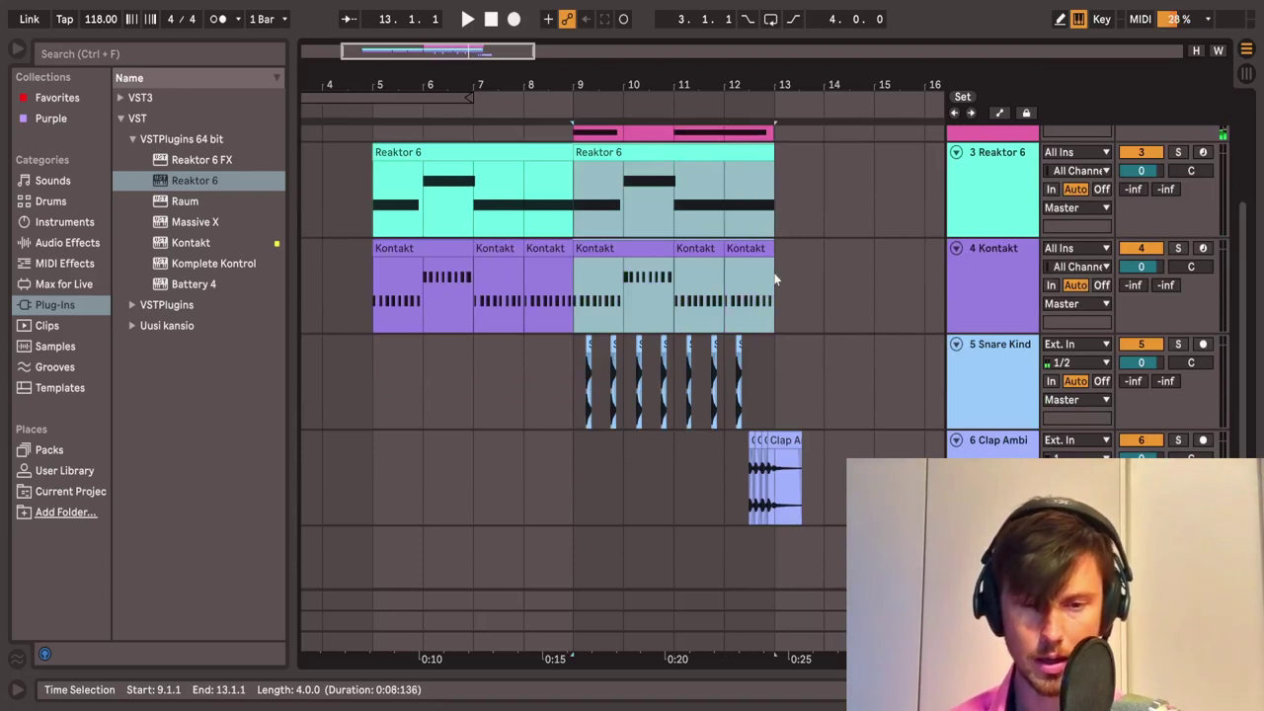
pyautogui.moveTo(774, 327); pyautogui.dragTo(772, 389)
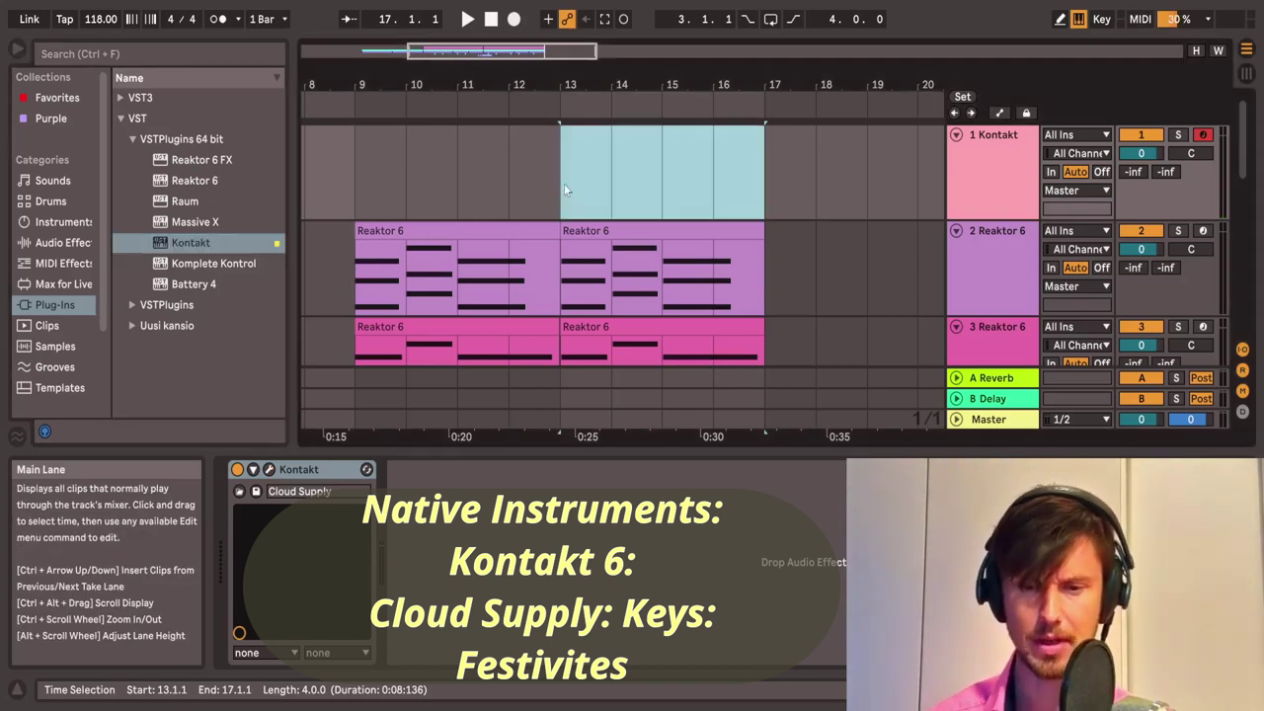
# - Record a chord part over bars 13 through 16 on the top Kontakt track with the Cloud Supply keys sound Festivites
pyautogui.click(515, 19)
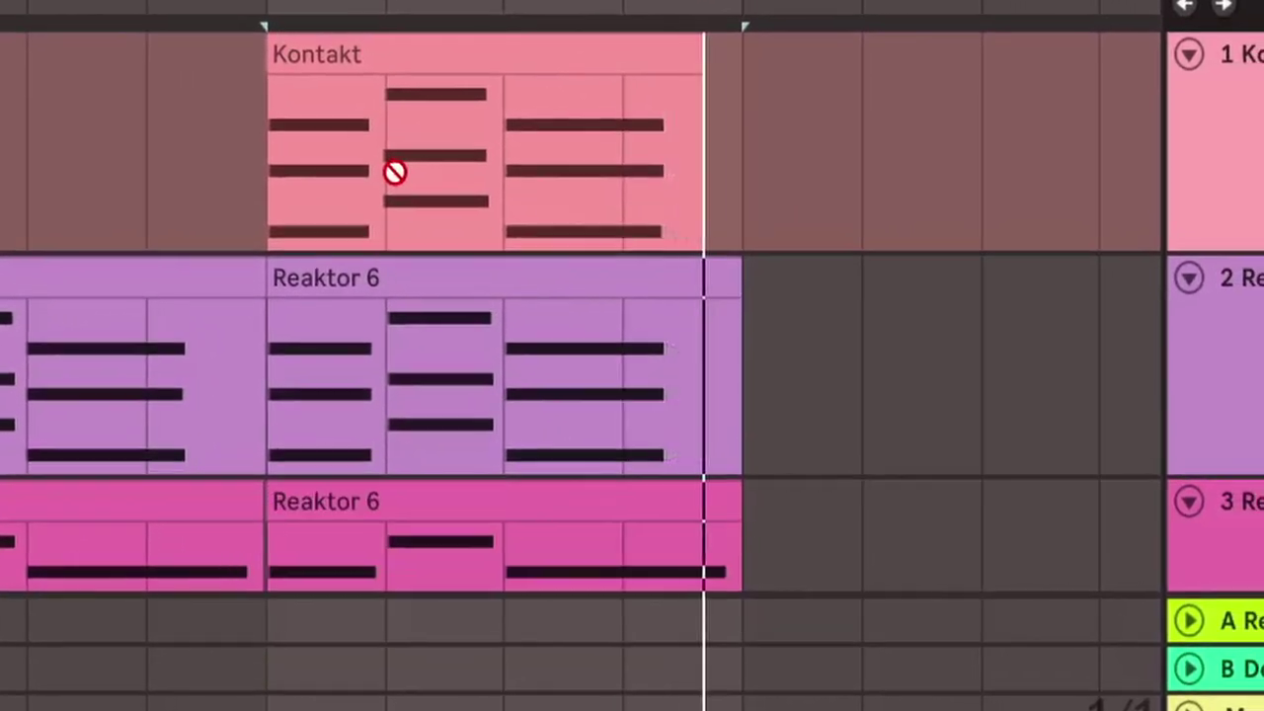
pyautogui.click(443, 188)
pyautogui.moveTo(592, 436); pyautogui.dragTo(655, 435)
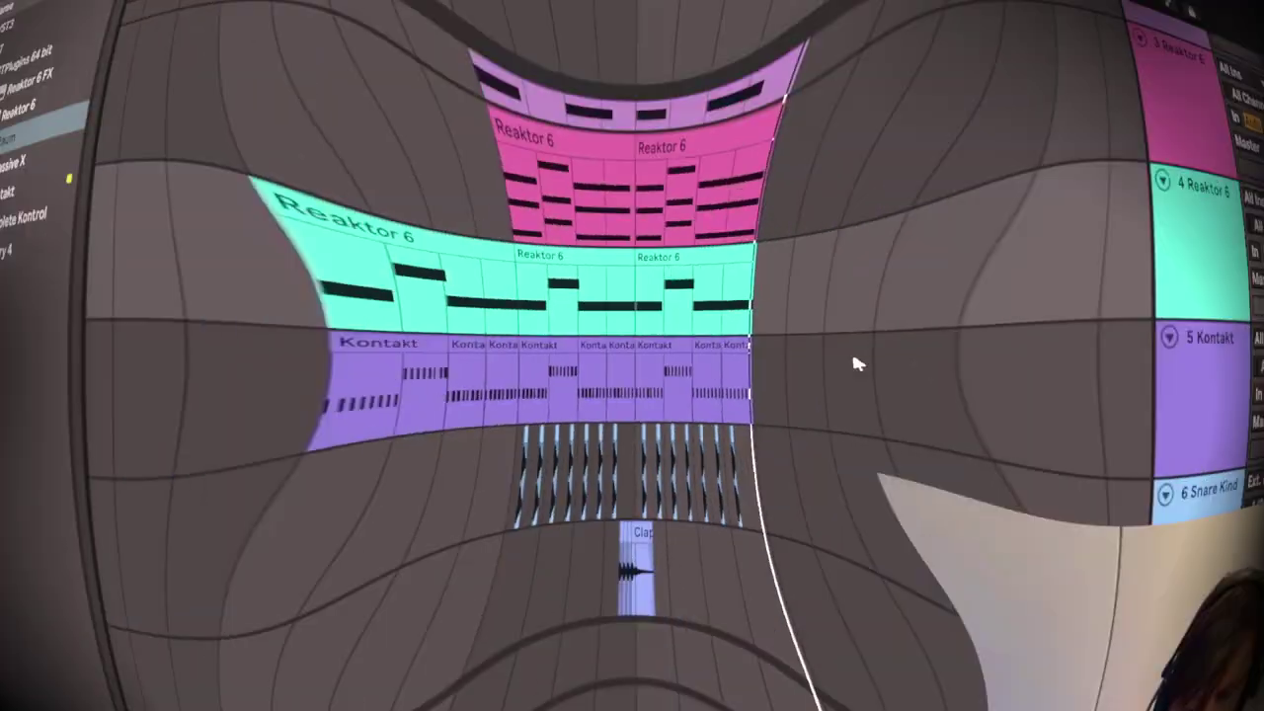